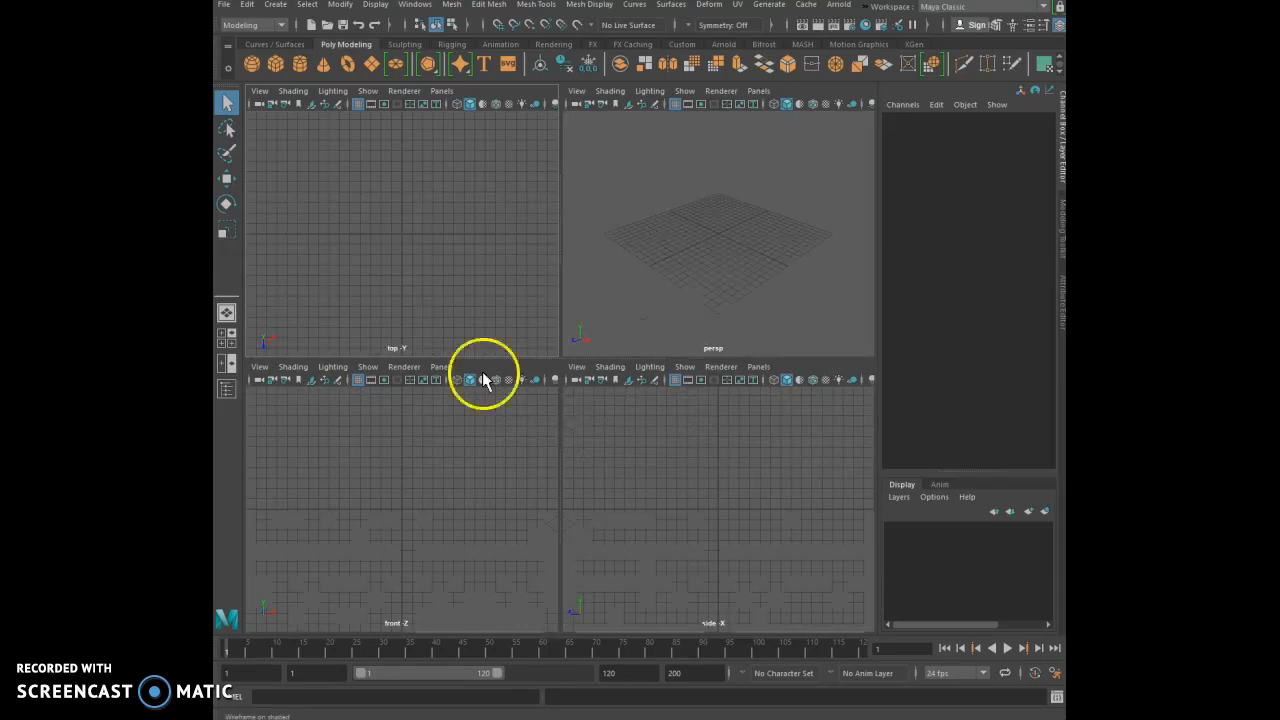
Draw a polygon plane about 15.1 wide and 18.1 high in the maximized side view using interactive creation.
{"action": "key", "text": "space"}
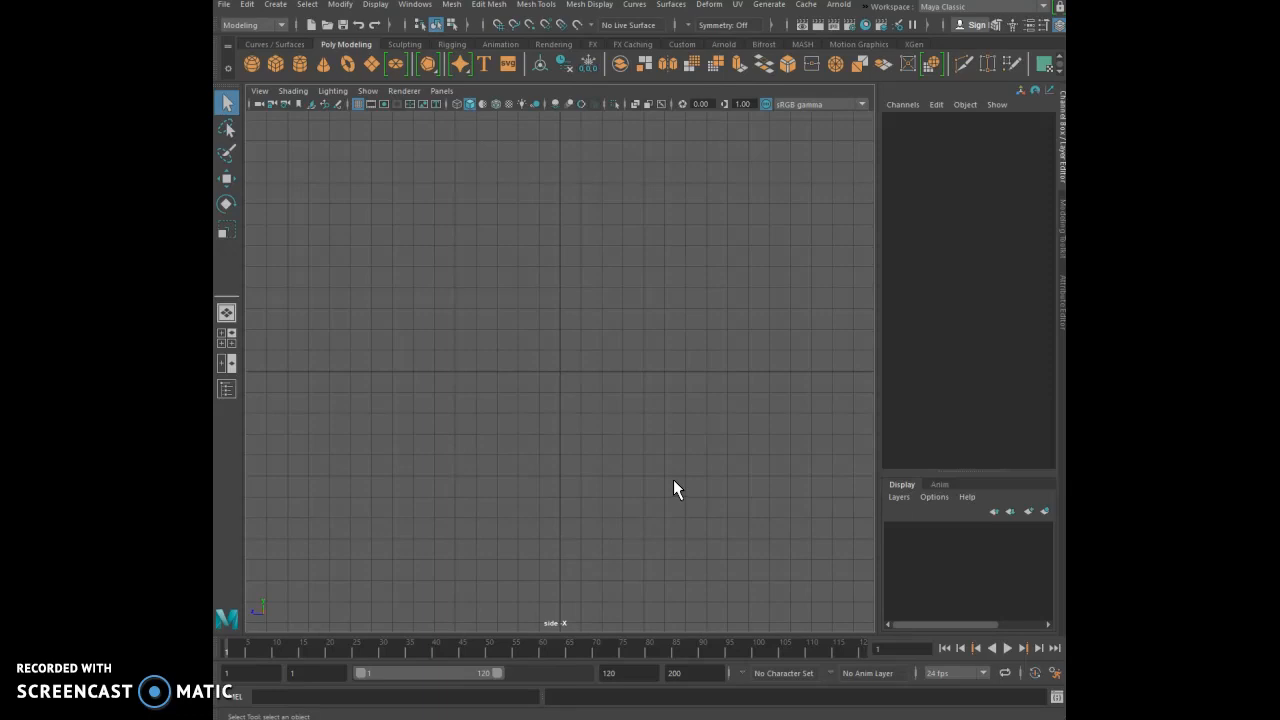
{"action": "left_click", "coordinate": [277, 6]}
{"action": "left_click", "coordinate": [295, 53]}
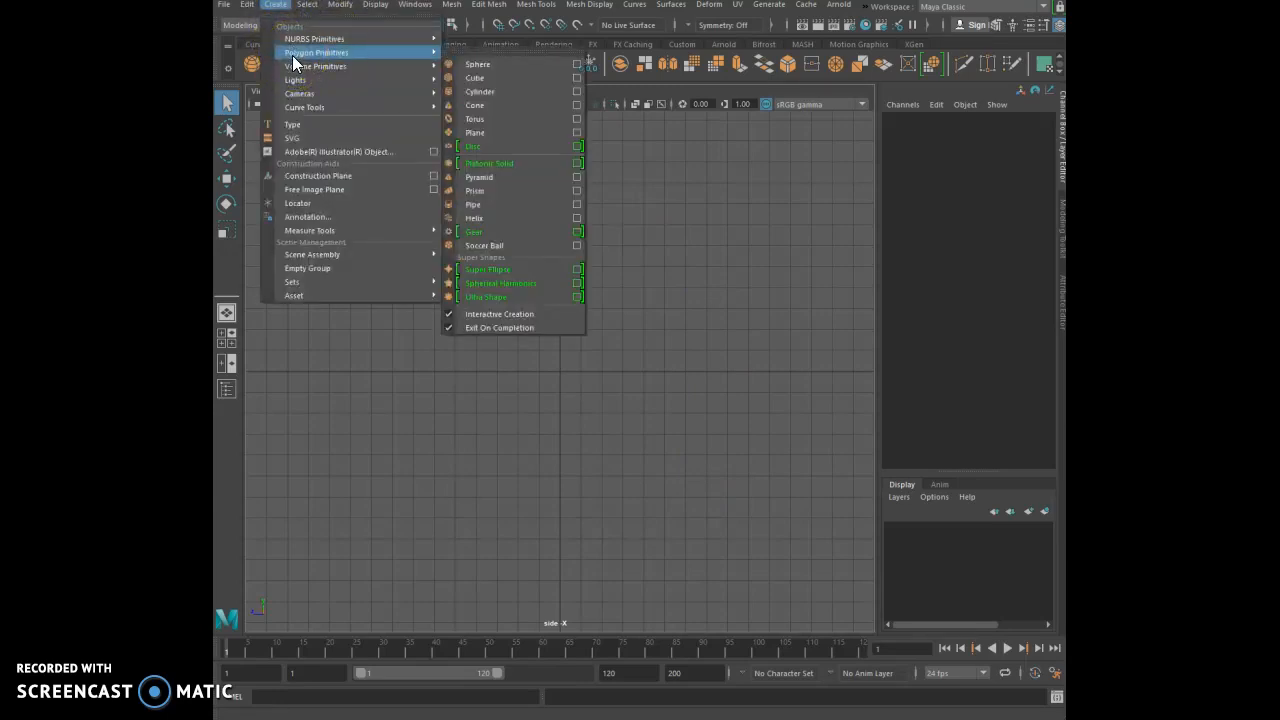
{"action": "mouse_move", "coordinate": [440, 297]}
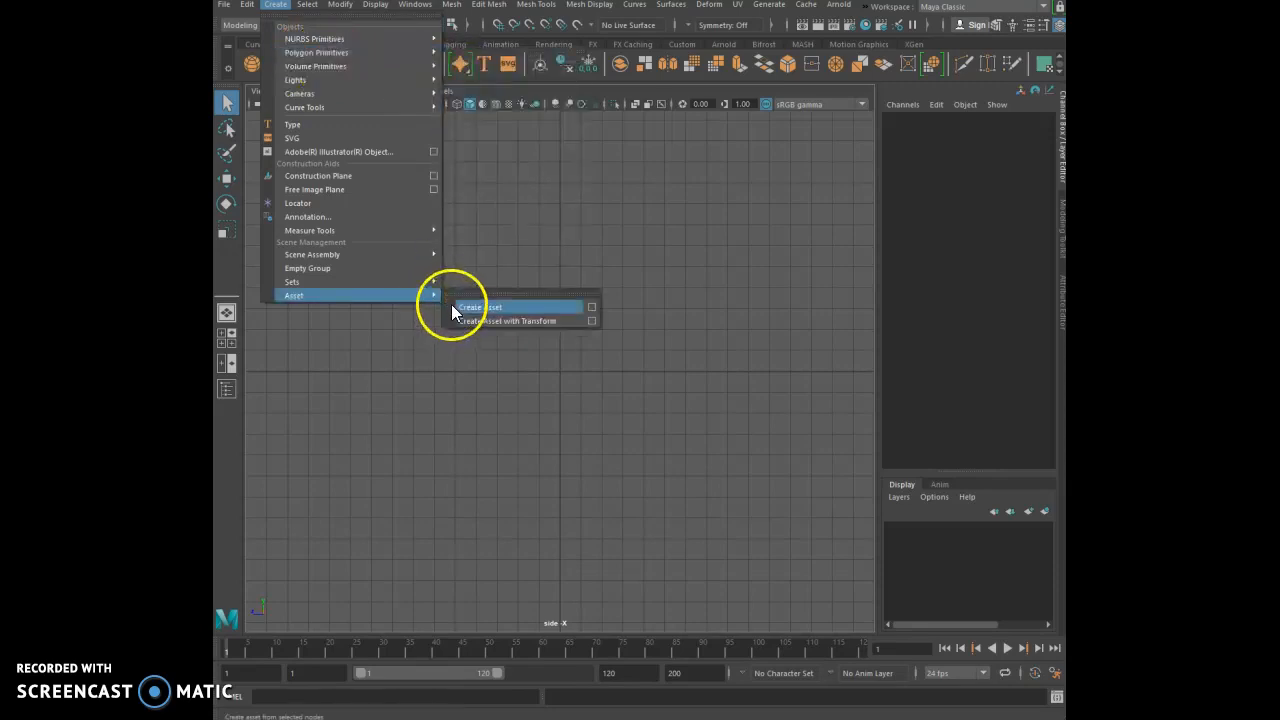
{"action": "mouse_move", "coordinate": [320, 52]}
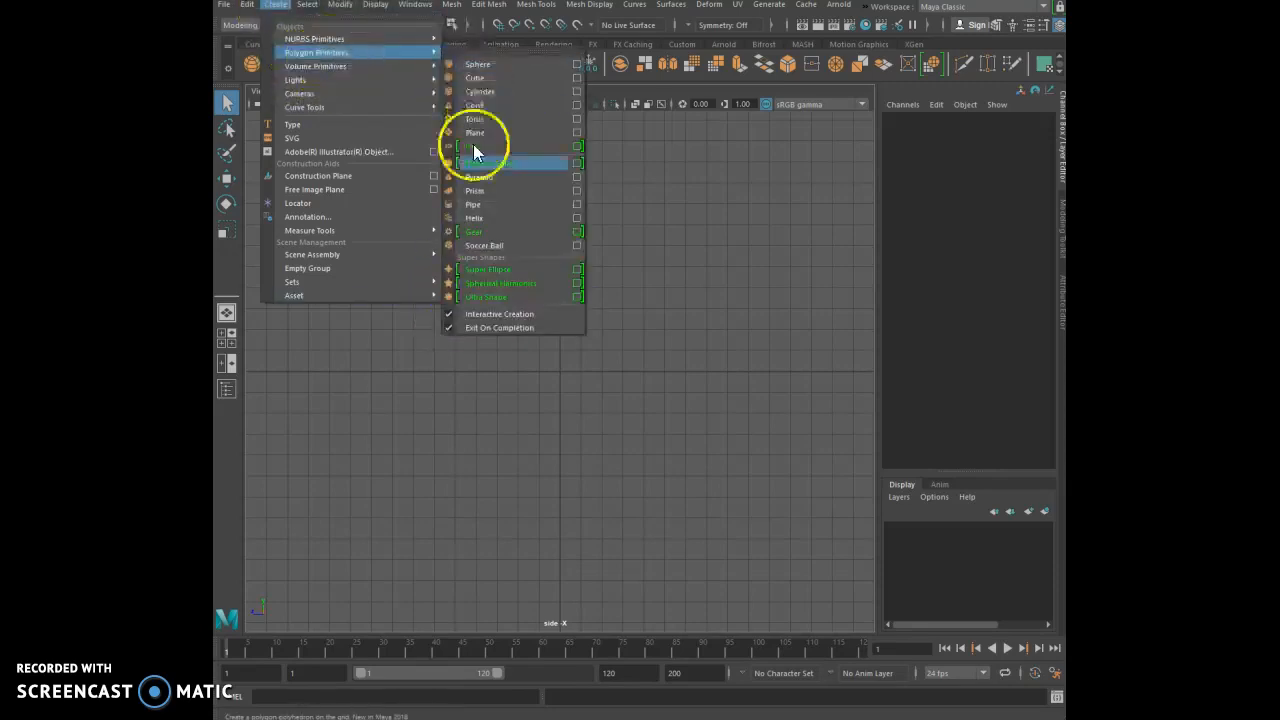
{"action": "left_click", "coordinate": [500, 314]}
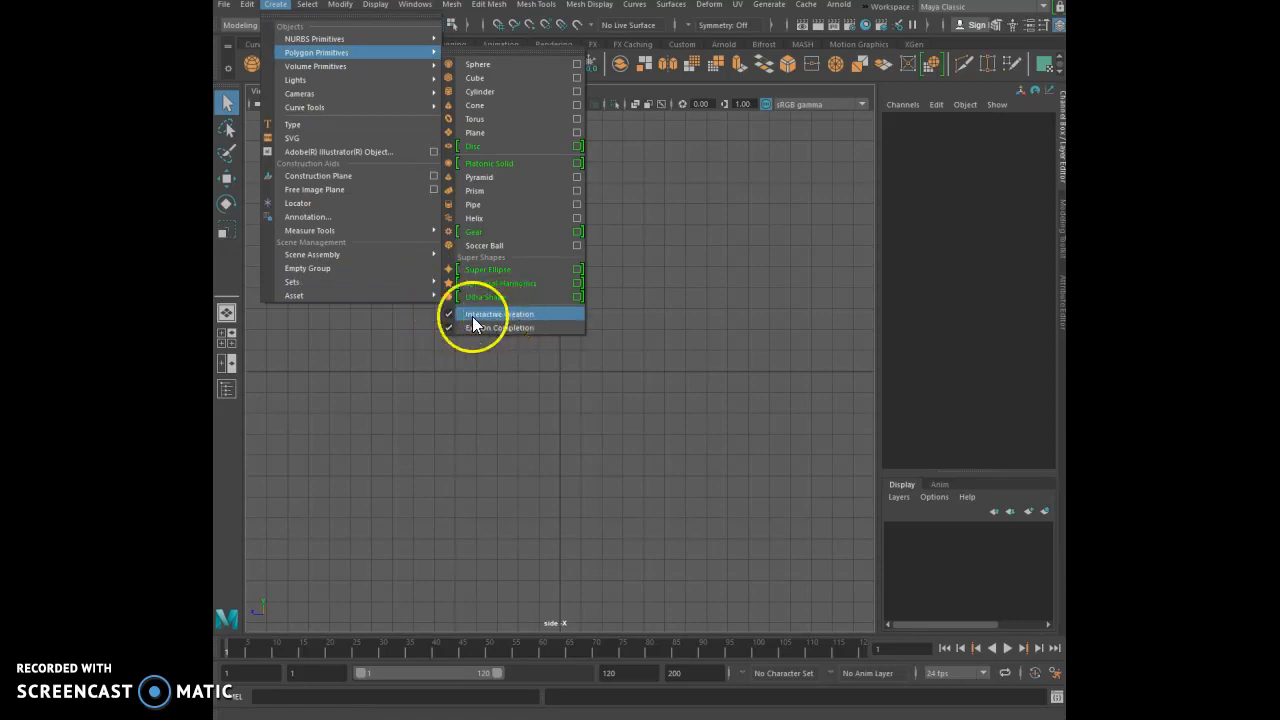
{"action": "left_click", "coordinate": [702, 234]}
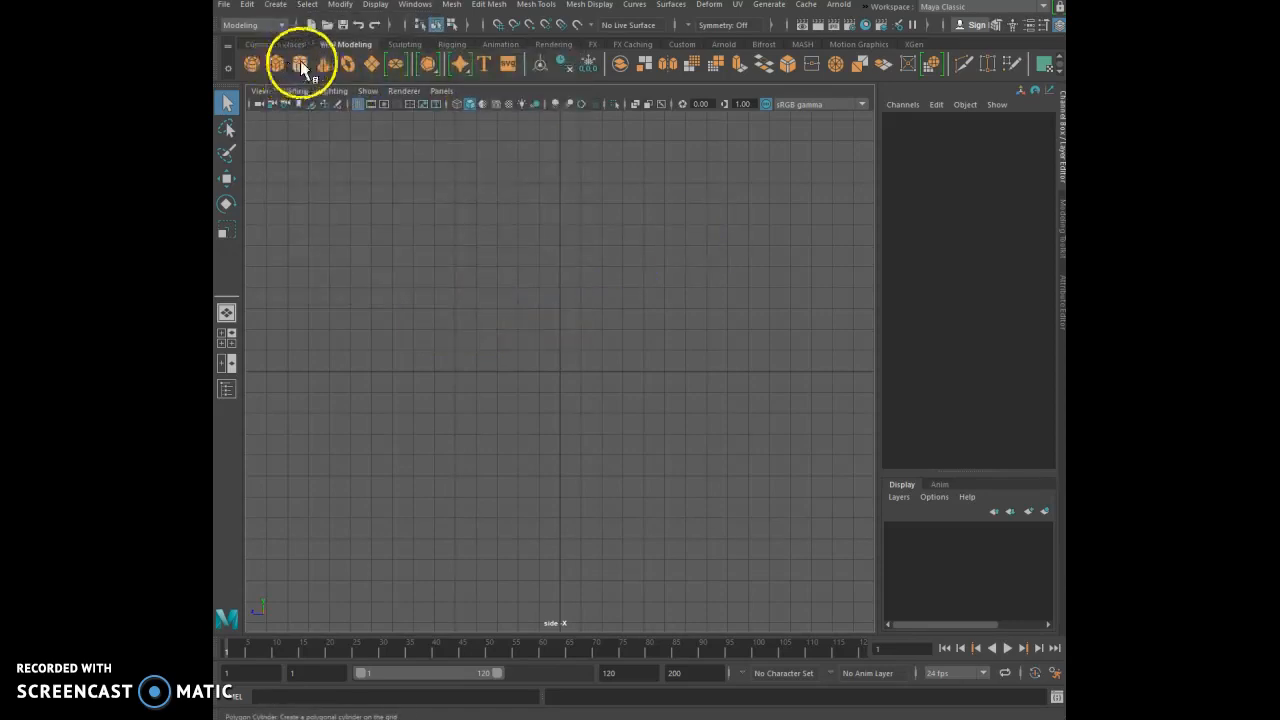
{"action": "left_click", "coordinate": [370, 62]}
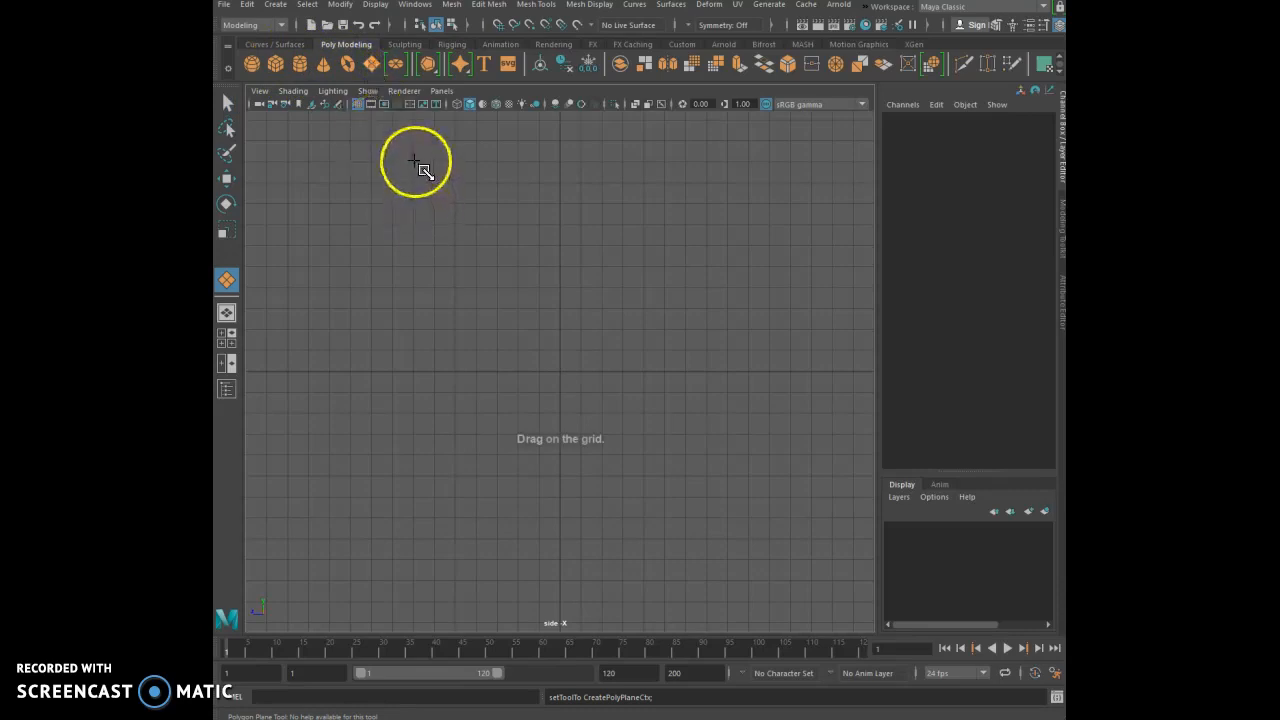
{"action": "left_click_drag", "start_coordinate": [414, 161], "coordinate": [730, 540]}
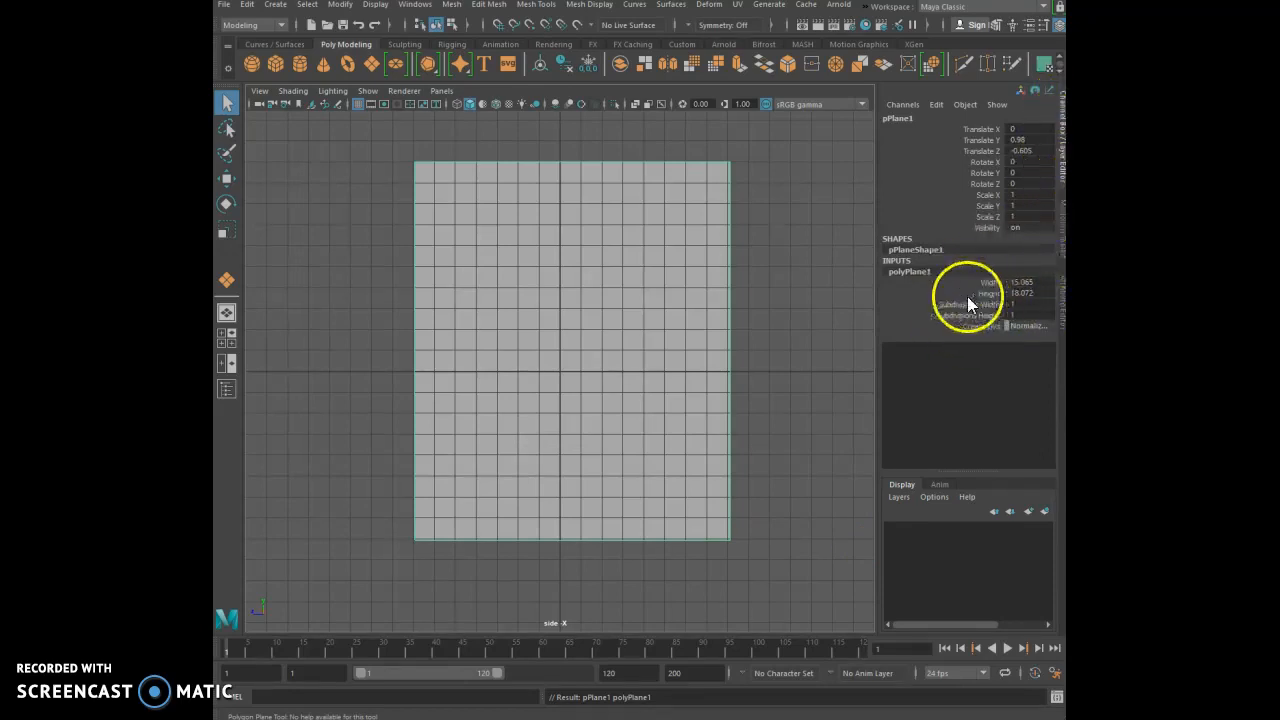
Set the plane's width to 10.24 and its height to 10.
{"action": "mouse_move", "coordinate": [1035, 281]}
{"action": "left_mouse_down"}
{"action": "mouse_move", "coordinate": [1001, 283]}
{"action": "mouse_move", "coordinate": [1050, 281]}
{"action": "mouse_move", "coordinate": [1017, 284]}
{"action": "left_mouse_up"}
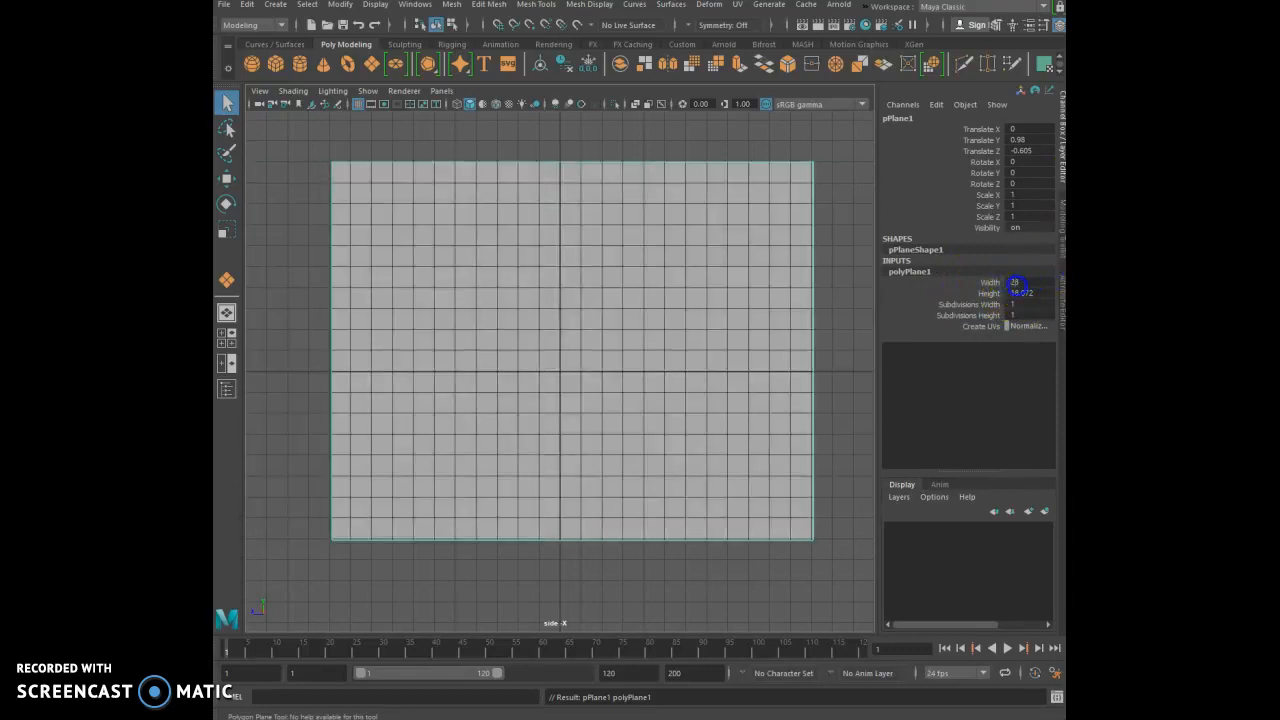
{"action": "left_click", "coordinate": [1028, 285]}
{"action": "type", "text": "10.24"}
{"action": "left_click", "coordinate": [1032, 292]}
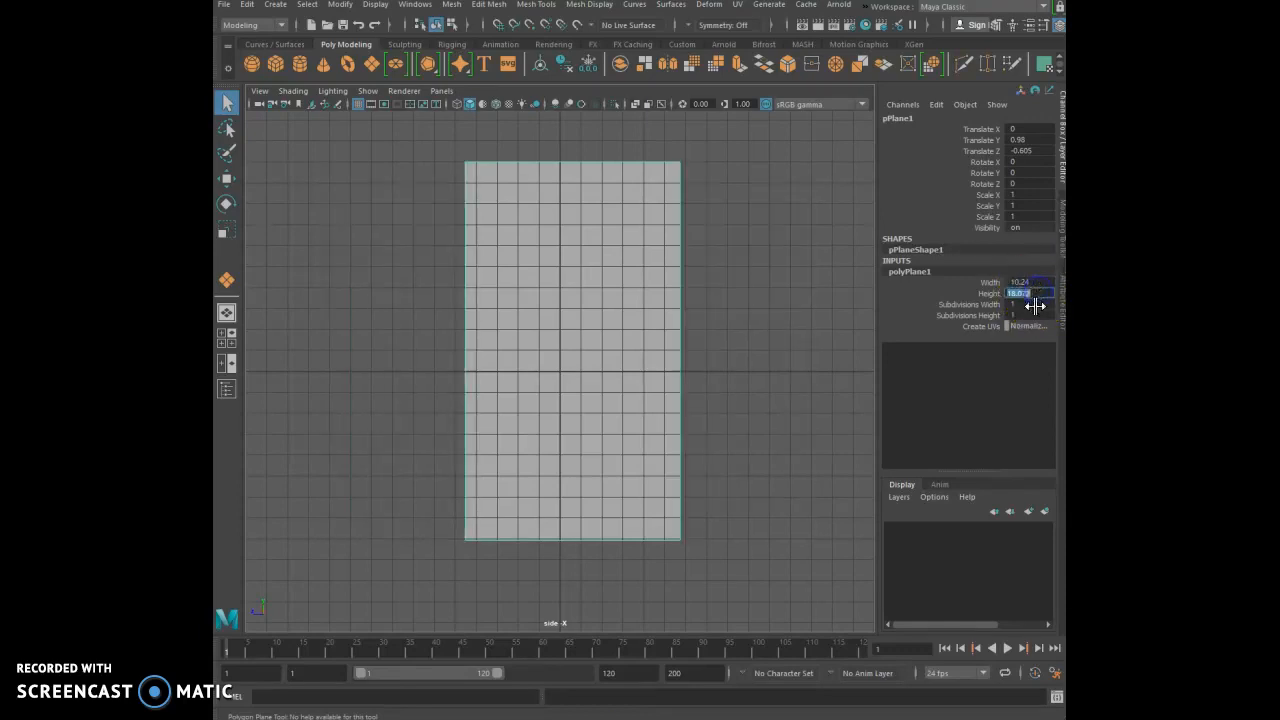
{"action": "type", "text": "10"}
{"action": "key", "text": "Return"}
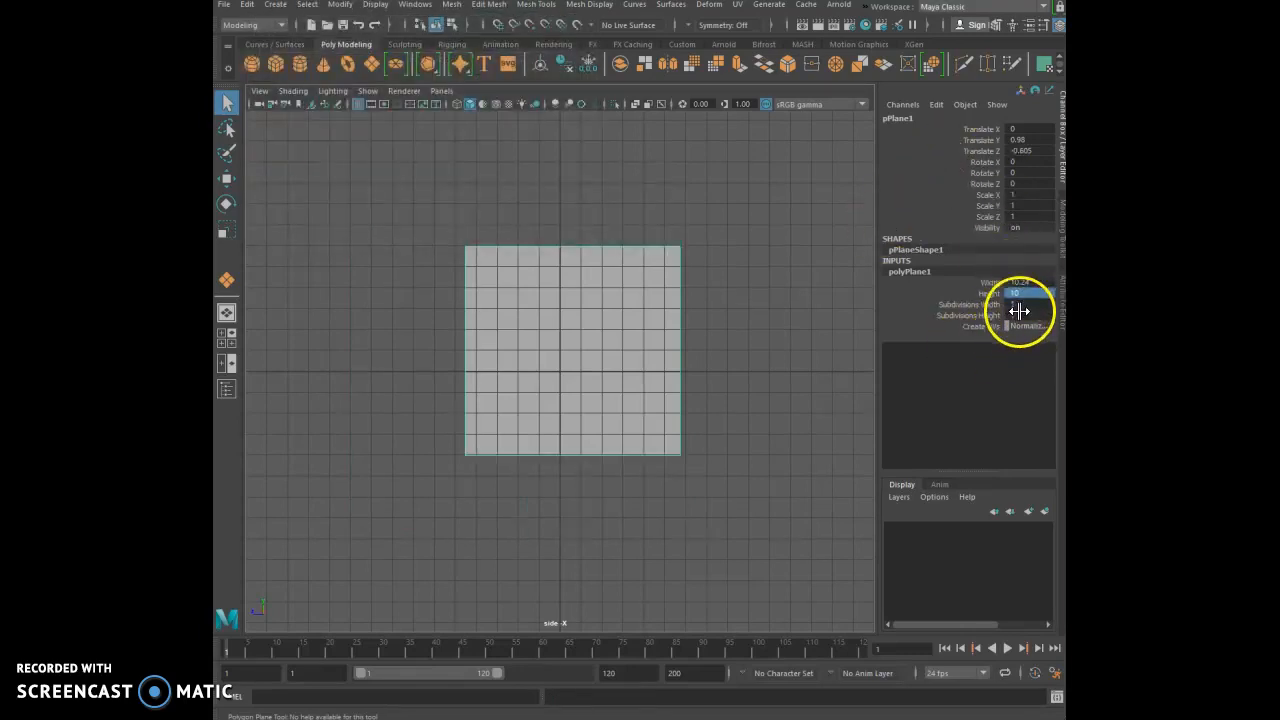
{"action": "left_click", "coordinate": [740, 316]}
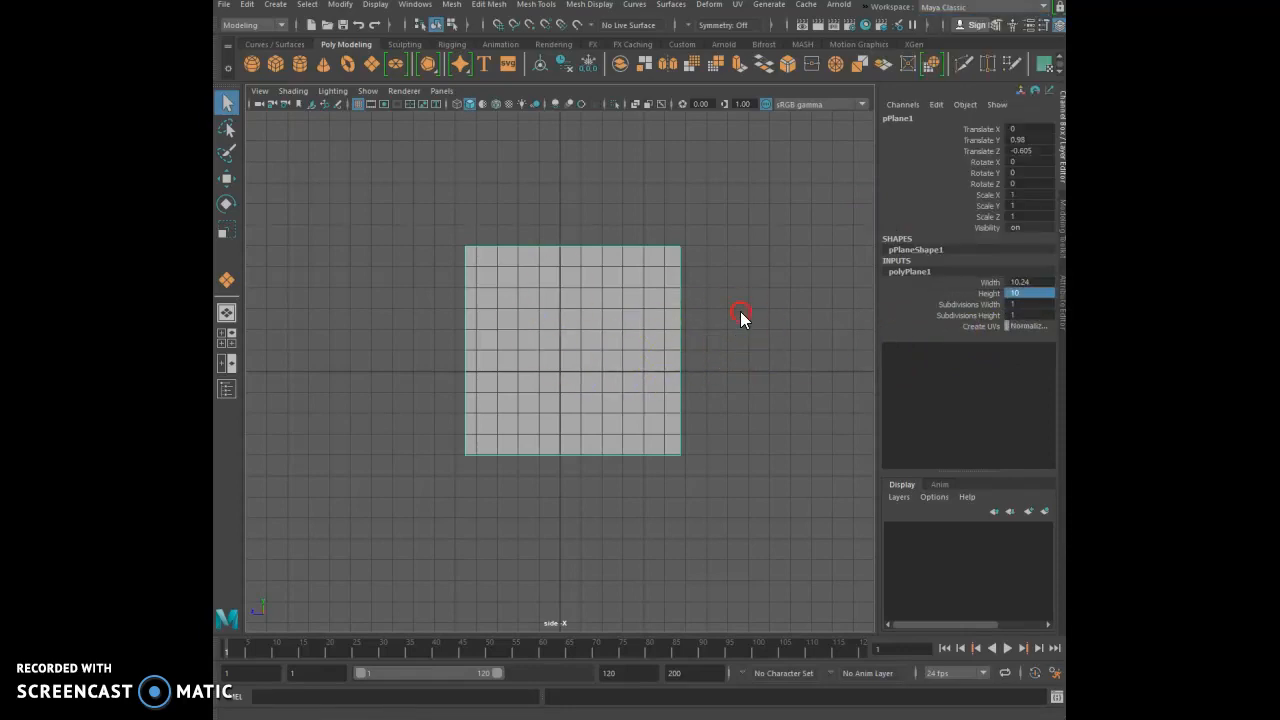
Raise the plane onto the grid at about Translate Y 5.19 and shift it to about Translate X 0.17.
{"action": "key", "text": "space"}
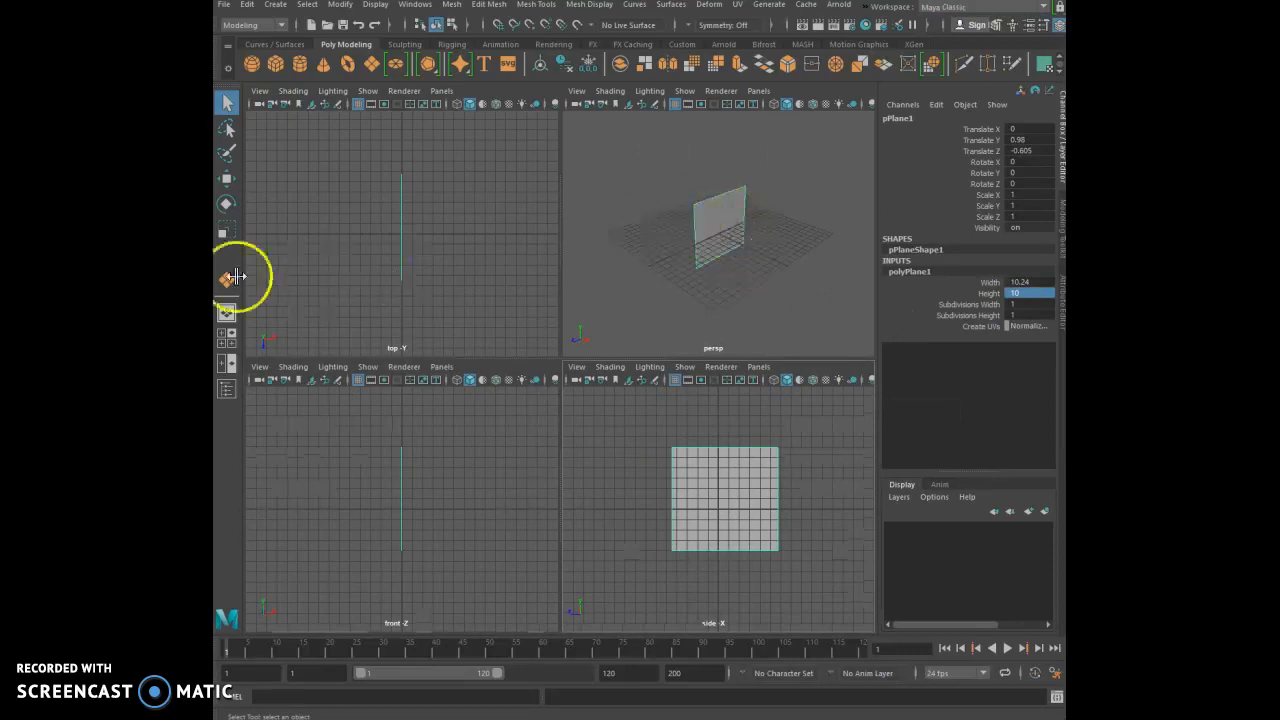
{"action": "left_click", "coordinate": [226, 182]}
{"action": "left_click", "coordinate": [725, 152]}
{"action": "left_click_drag", "start_coordinate": [725, 152], "coordinate": [731, 126]}
{"action": "left_click", "coordinate": [779, 220]}
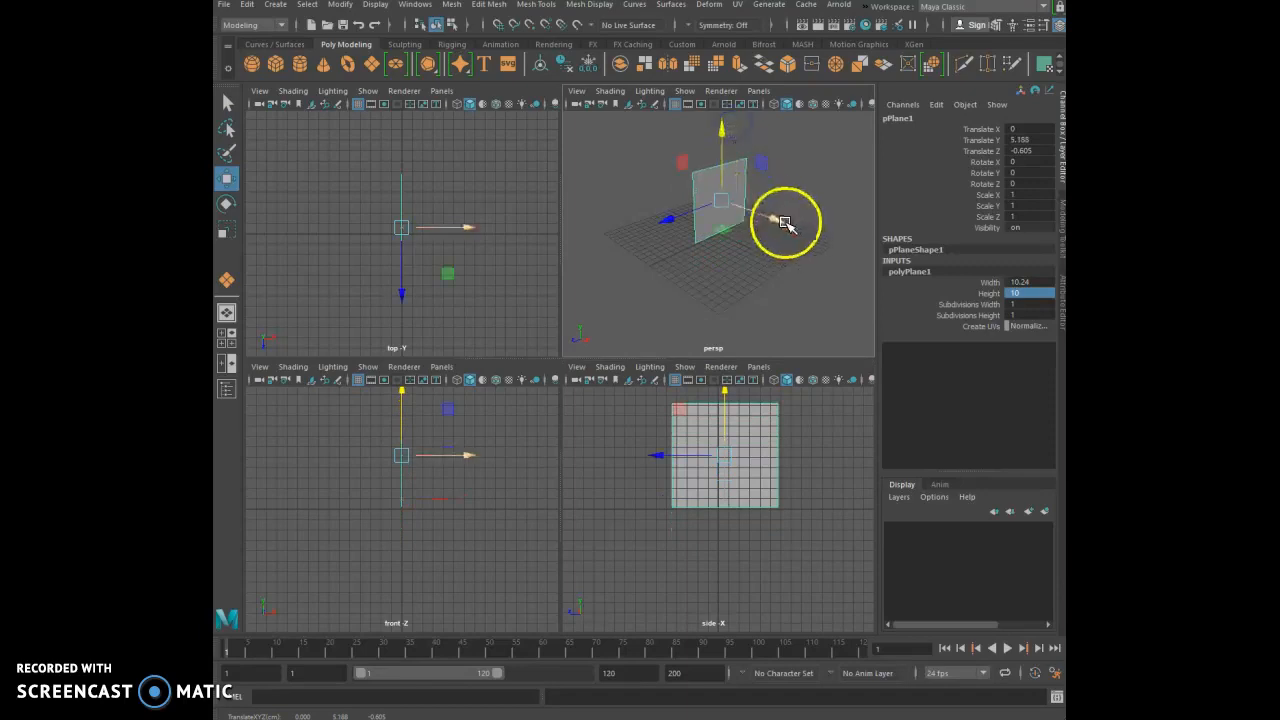
{"action": "left_click_drag", "start_coordinate": [779, 220], "coordinate": [777, 223]}
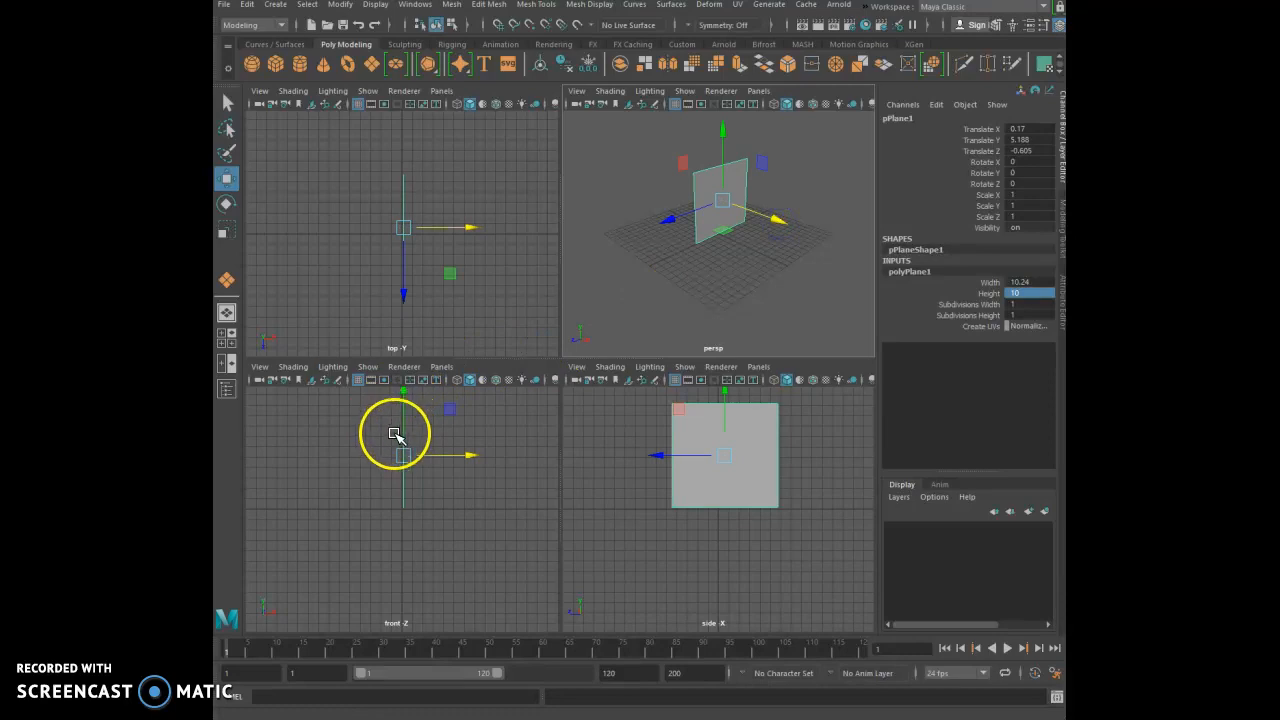
Assign a new Lambert material to the plane in the maximized perspective view and show its attributes.
{"action": "key", "text": "space"}
{"action": "left_click_drag", "start_coordinate": [701, 297], "coordinate": [674, 260], "text": "alt"}
{"action": "right_click", "coordinate": [613, 250]}
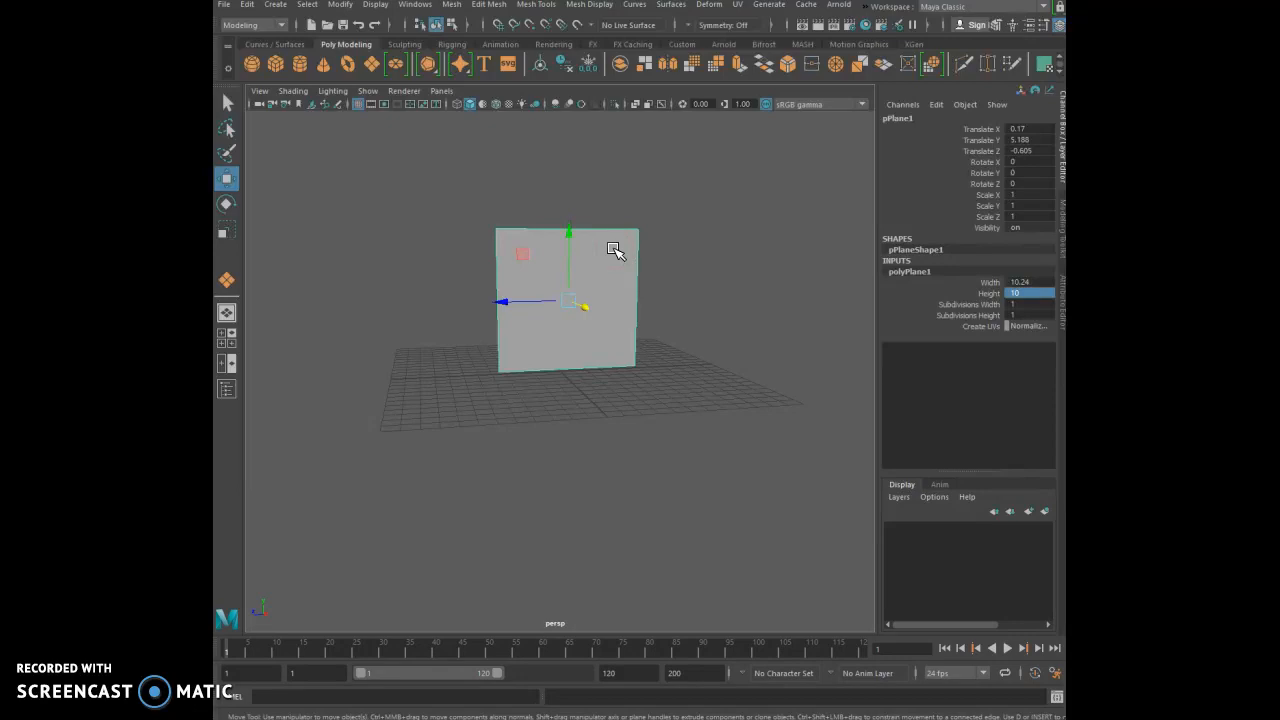
{"action": "right_click", "coordinate": [612, 252]}
{"action": "right_click_drag", "start_coordinate": [611, 250], "coordinate": [599, 612]}
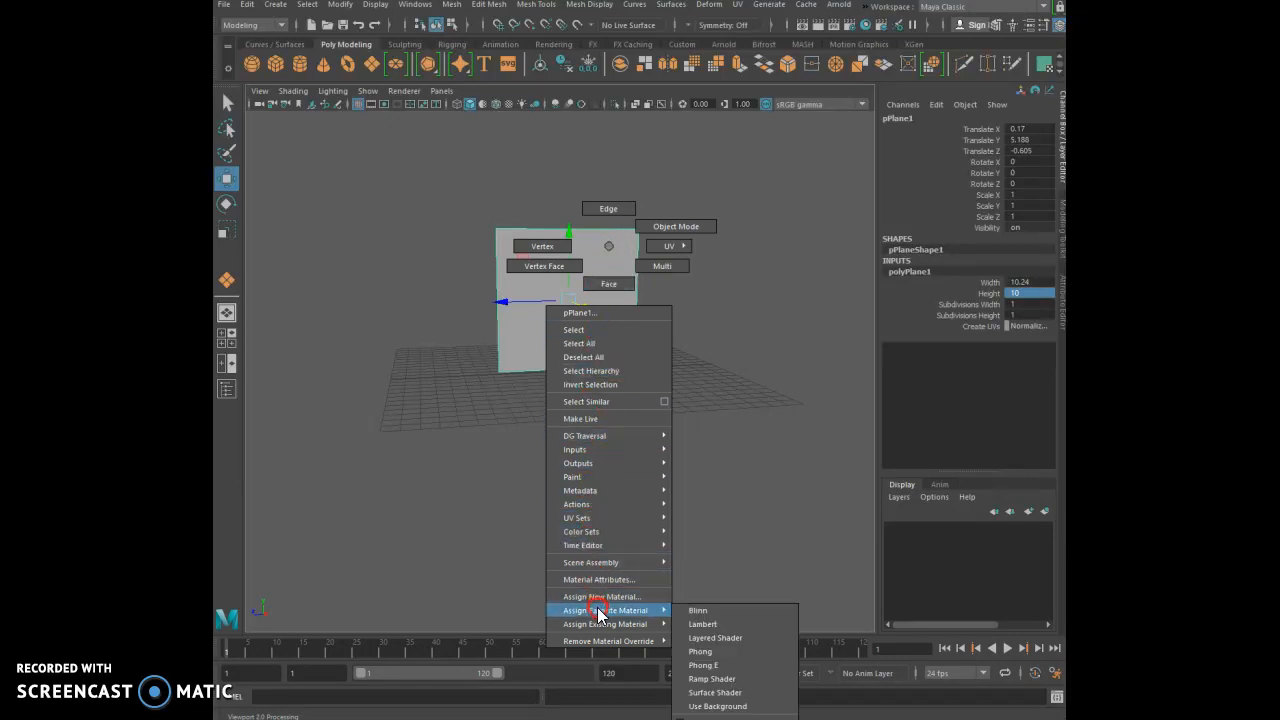
{"action": "right_click_drag", "start_coordinate": [599, 612], "coordinate": [706, 632]}
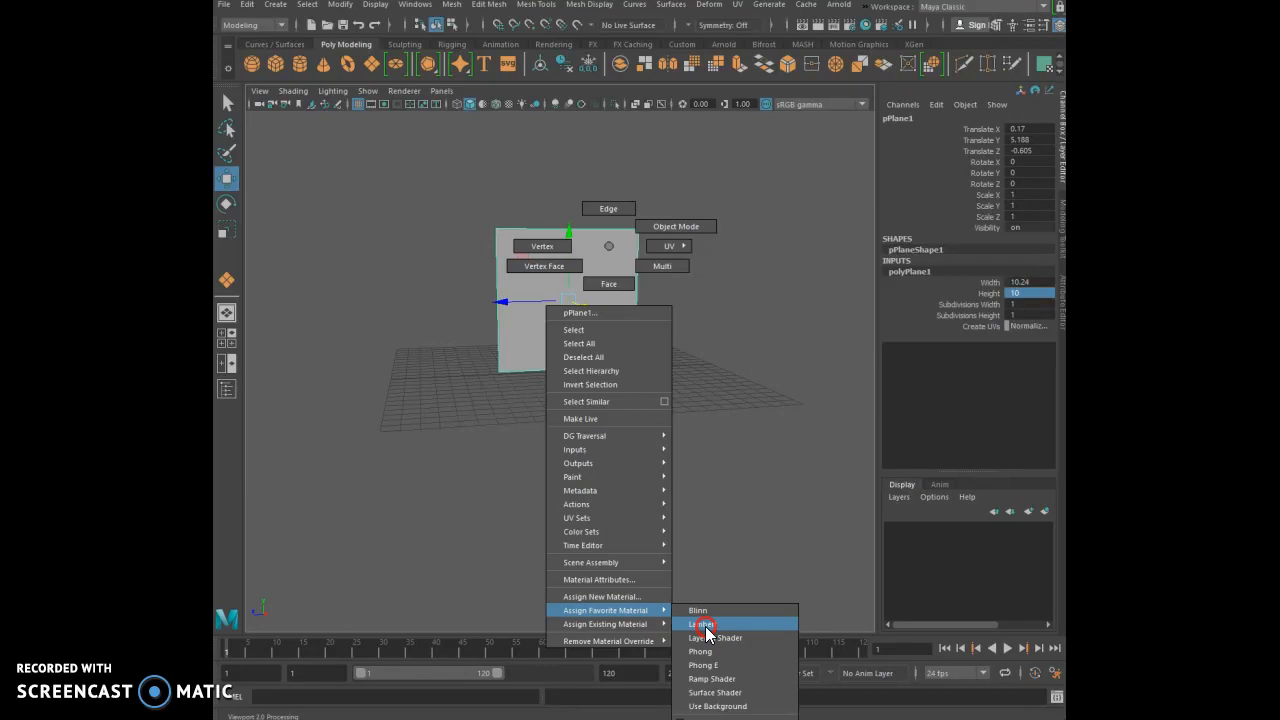
{"action": "left_click", "coordinate": [703, 624]}
{"action": "key", "text": "ctrl+a"}
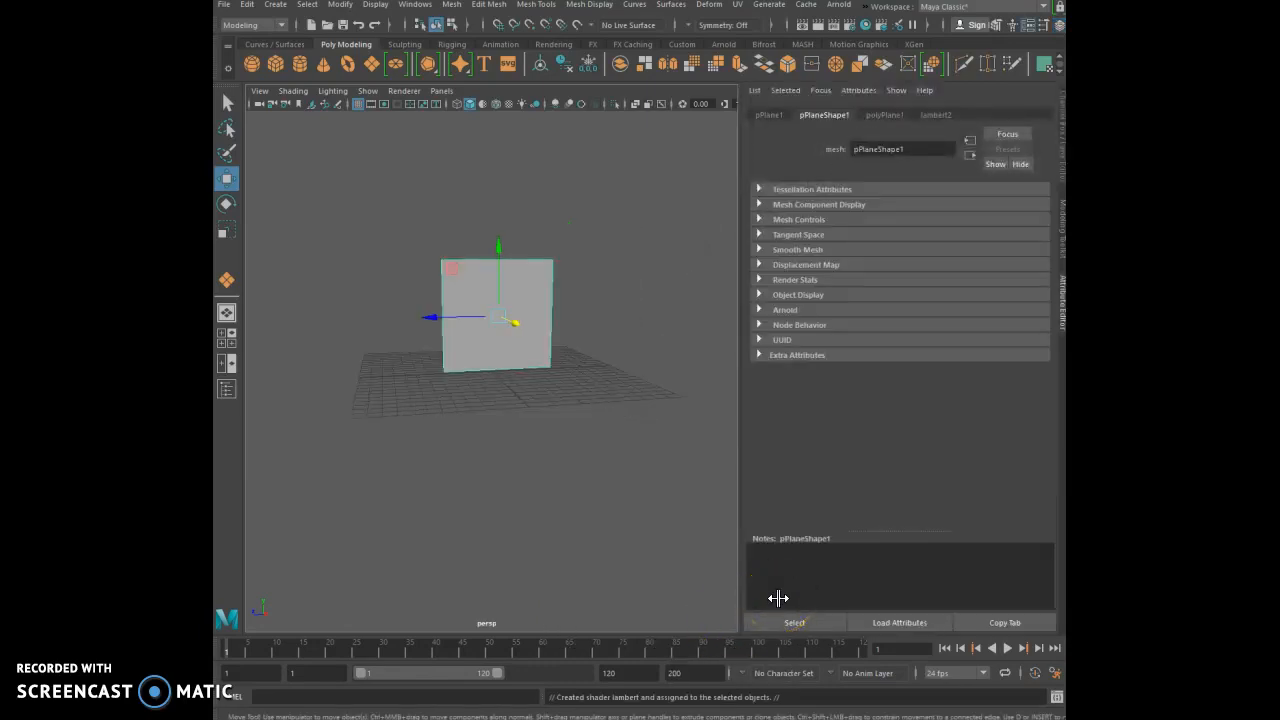
{"action": "left_click_drag", "start_coordinate": [588, 437], "coordinate": [567, 391], "text": "alt"}
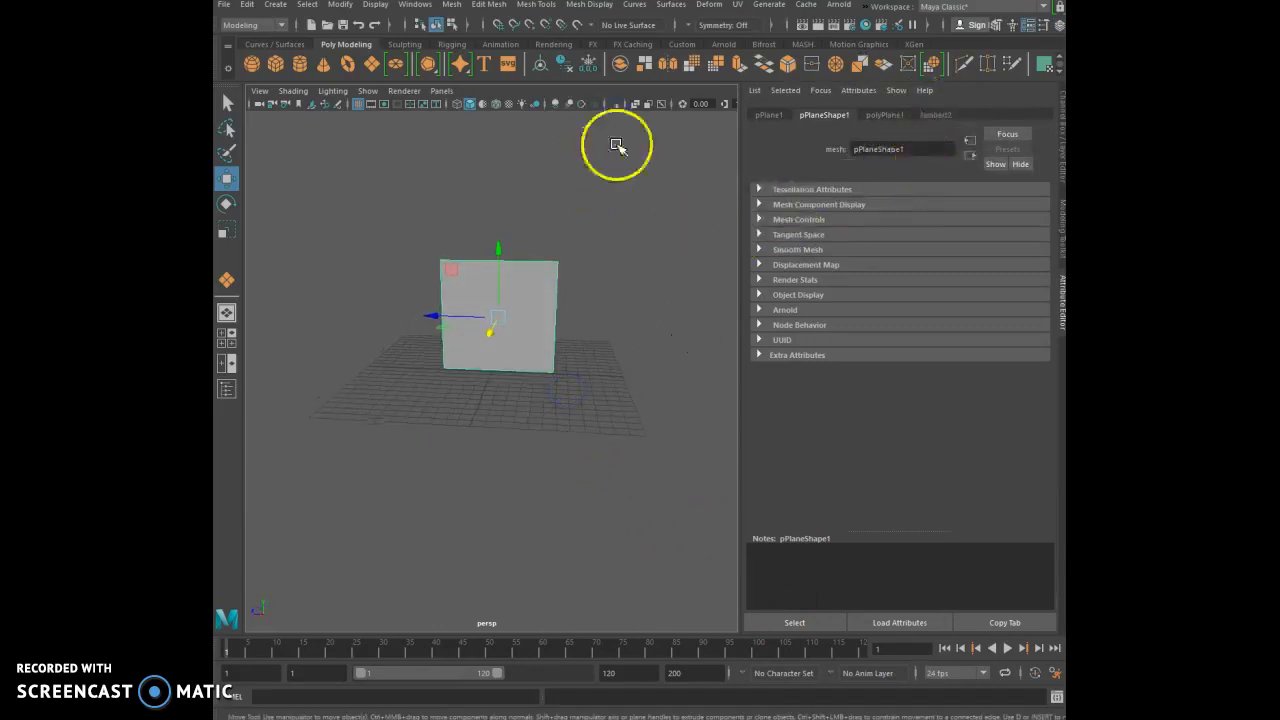
Connect a File texture to the Lambert material's color and load plamtree.jpg from the Desktop as its image.
{"action": "left_click", "coordinate": [935, 114]}
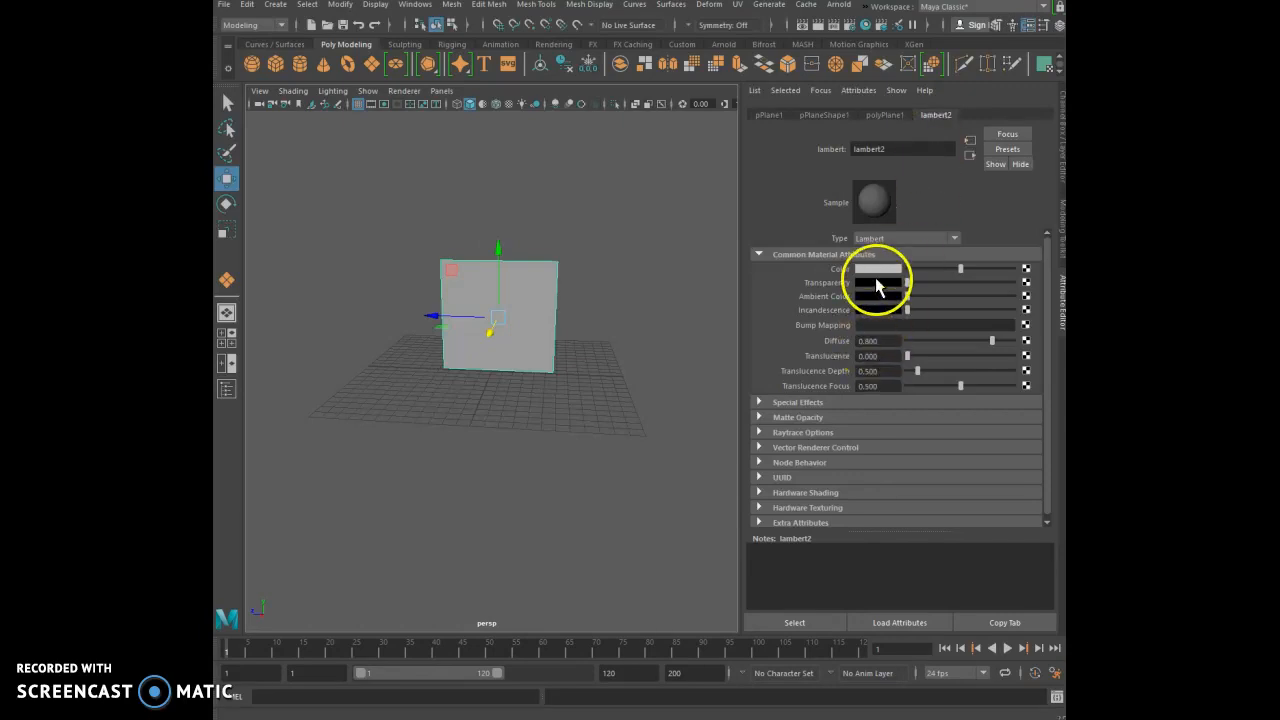
{"action": "left_click", "coordinate": [1027, 275]}
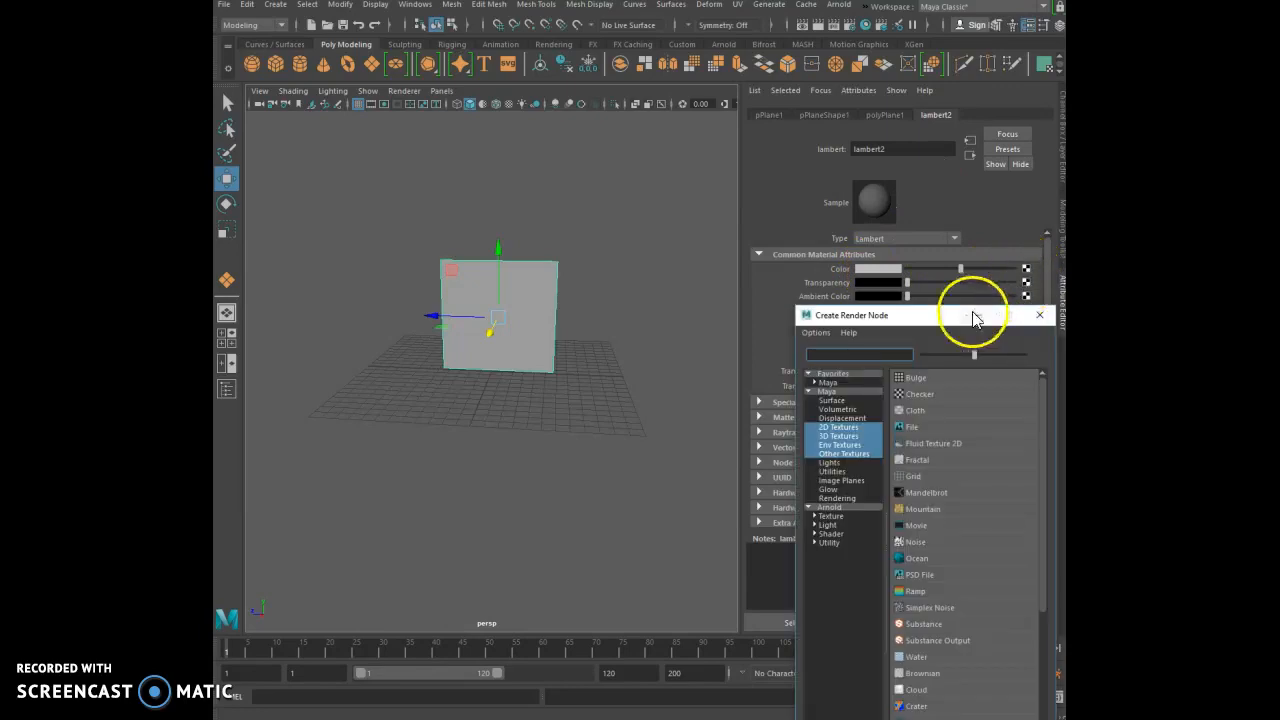
{"action": "left_click_drag", "start_coordinate": [943, 320], "coordinate": [747, 102]}
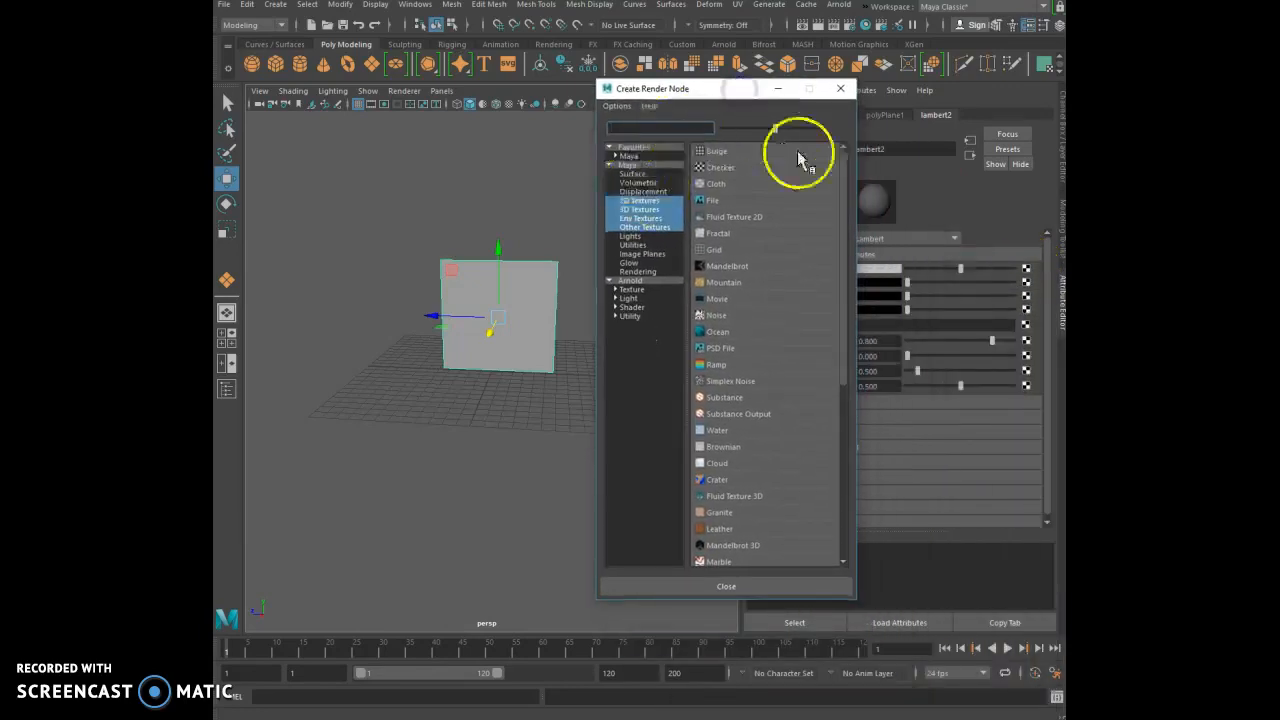
{"action": "left_click", "coordinate": [716, 203]}
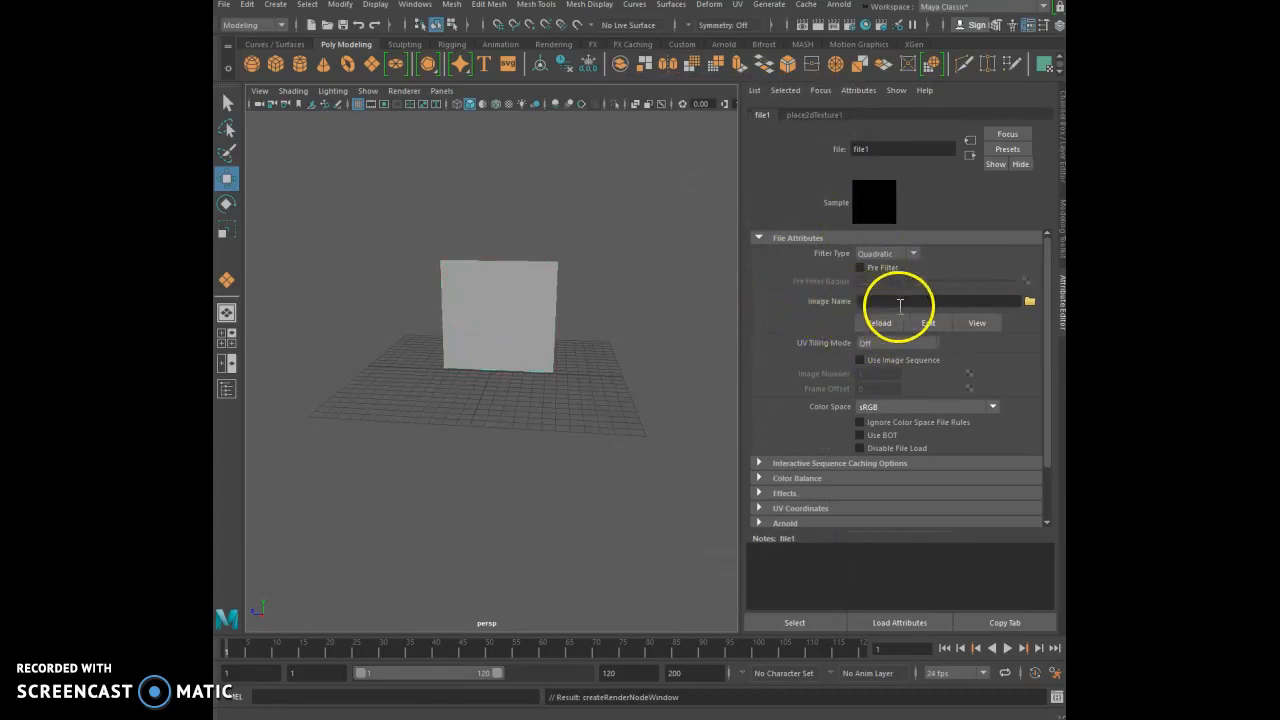
{"action": "left_click", "coordinate": [1029, 301]}
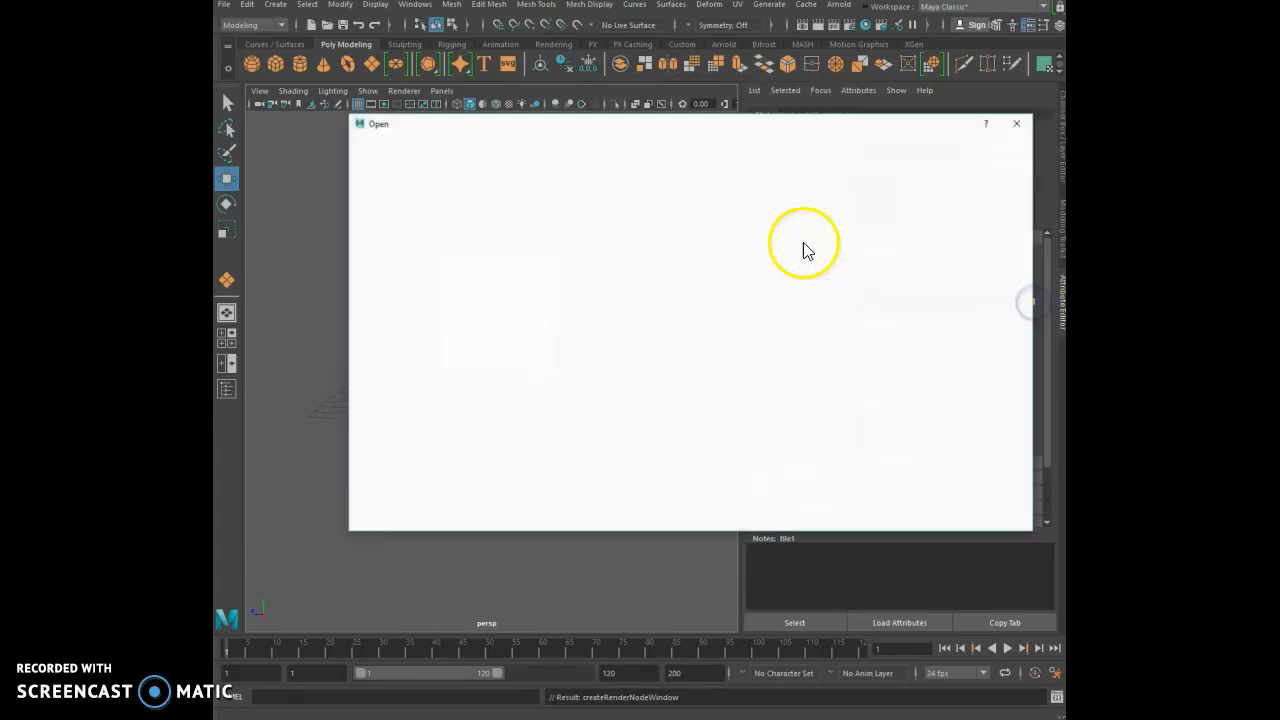
{"action": "left_click", "coordinate": [381, 189]}
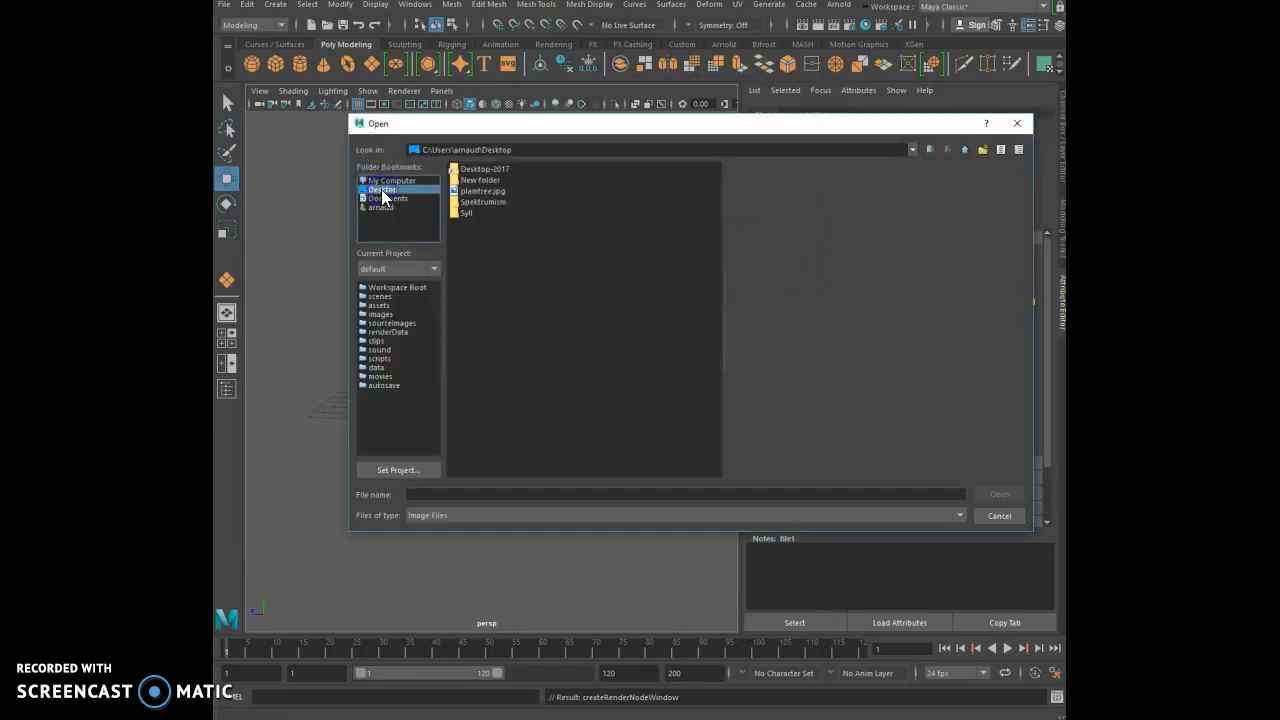
{"action": "left_click", "coordinate": [478, 190]}
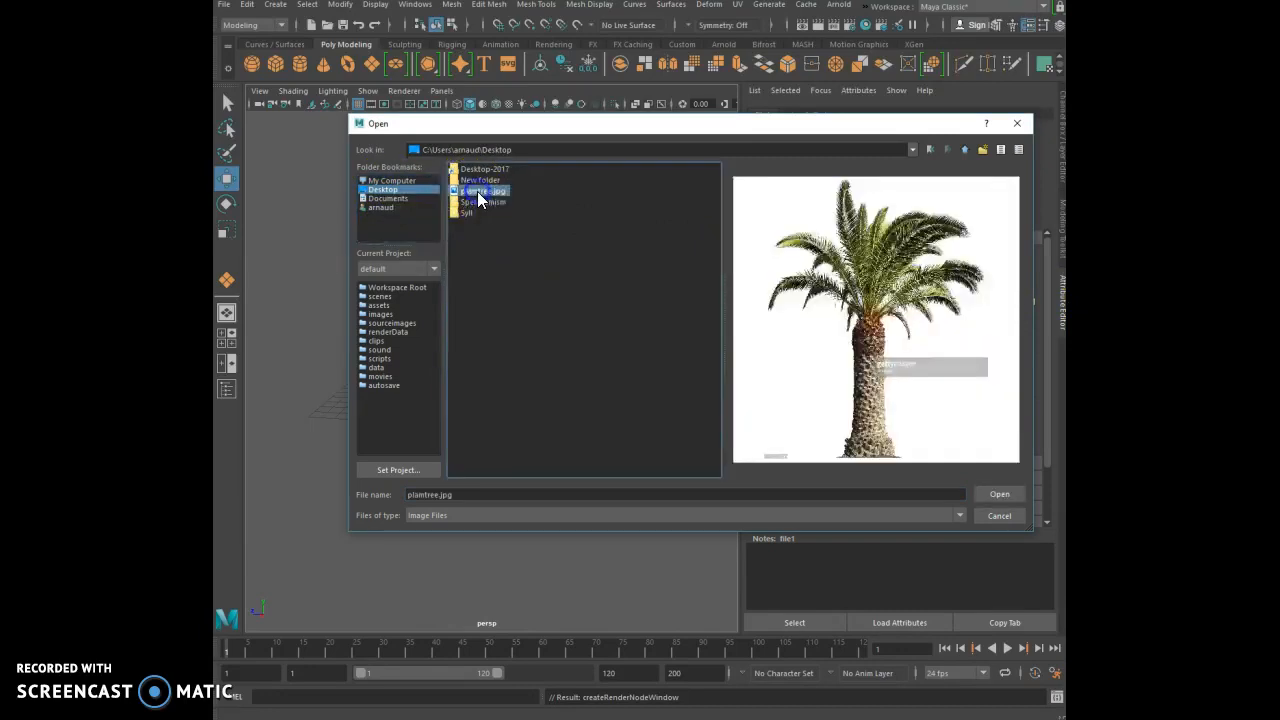
{"action": "left_click", "coordinate": [995, 491]}
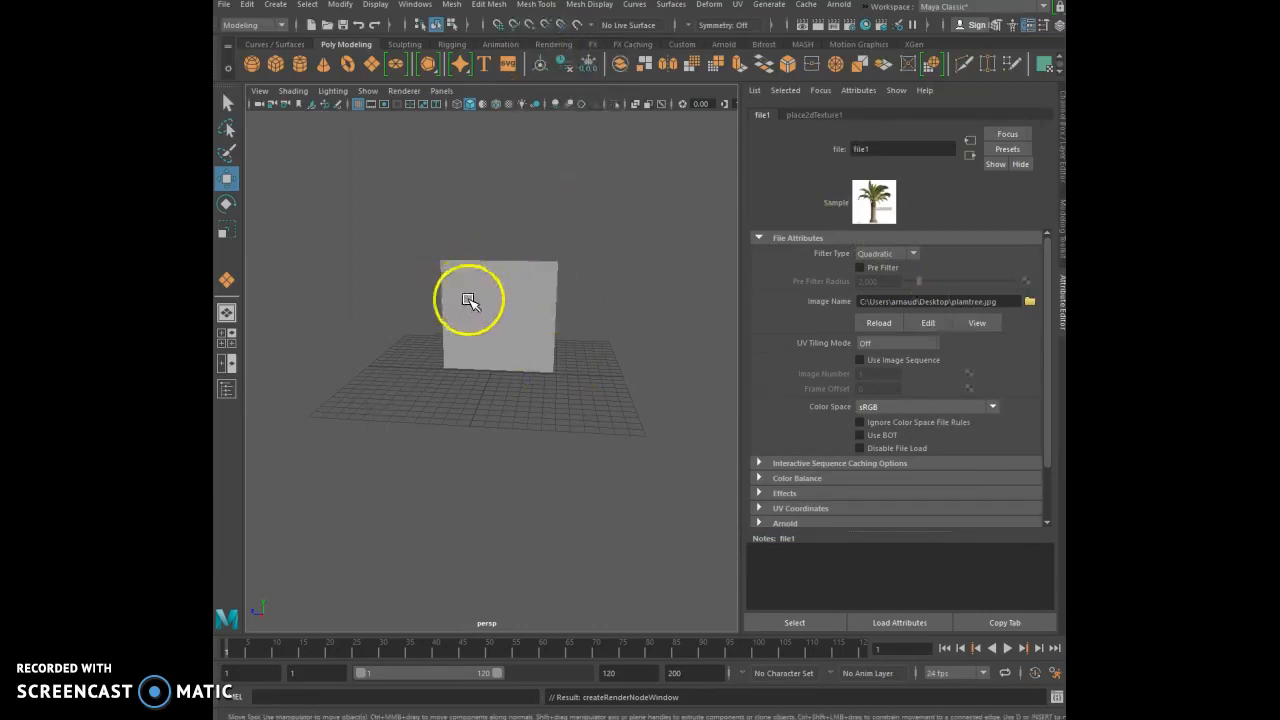
Turn on textured shading in the perspective view and examine the image on the selected plane from several angles.
{"action": "key", "text": "6"}
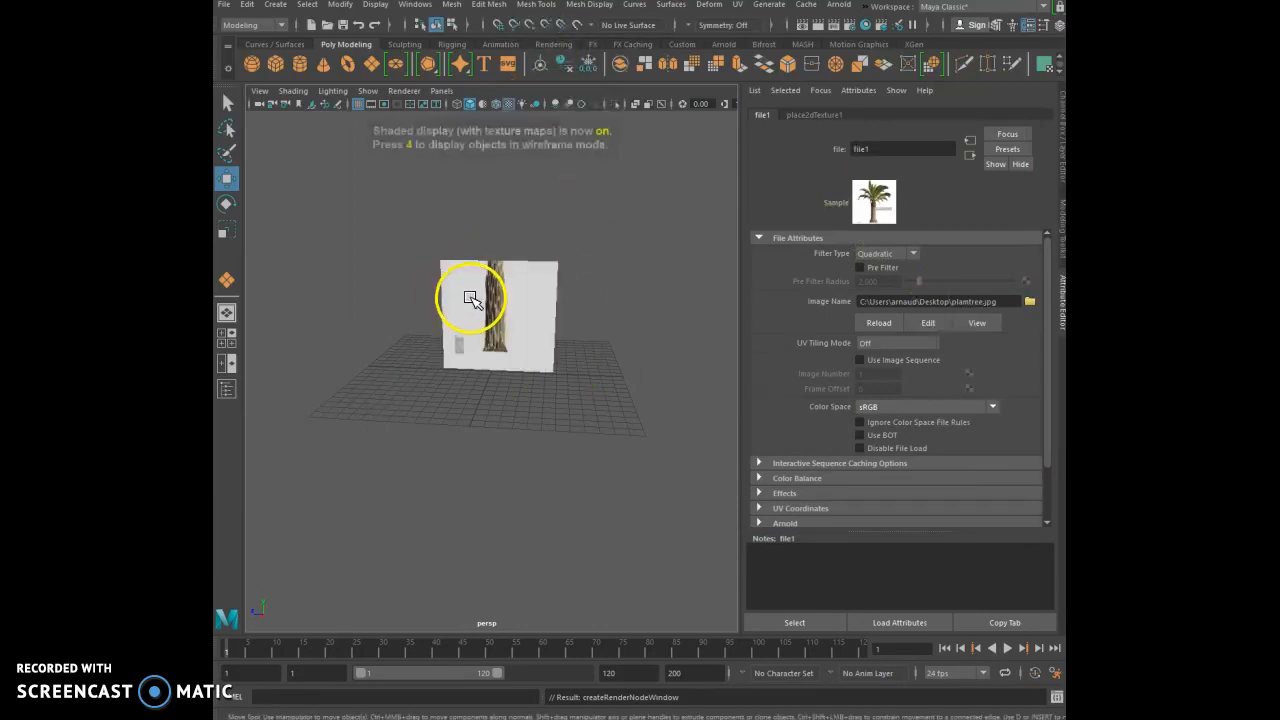
{"action": "left_click", "coordinate": [474, 296]}
{"action": "mouse_move", "coordinate": [493, 295]}
{"action": "left_mouse_down", "text": "alt"}
{"action": "mouse_move", "coordinate": [469, 297]}
{"action": "mouse_move", "coordinate": [518, 300]}
{"action": "mouse_move", "coordinate": [469, 298]}
{"action": "left_mouse_up", "text": "alt"}
{"action": "scroll", "coordinate": [496, 306], "scroll_direction": "up", "scroll_amount": 2}
{"action": "scroll", "coordinate": [496, 305], "scroll_direction": "up", "scroll_amount": 2}
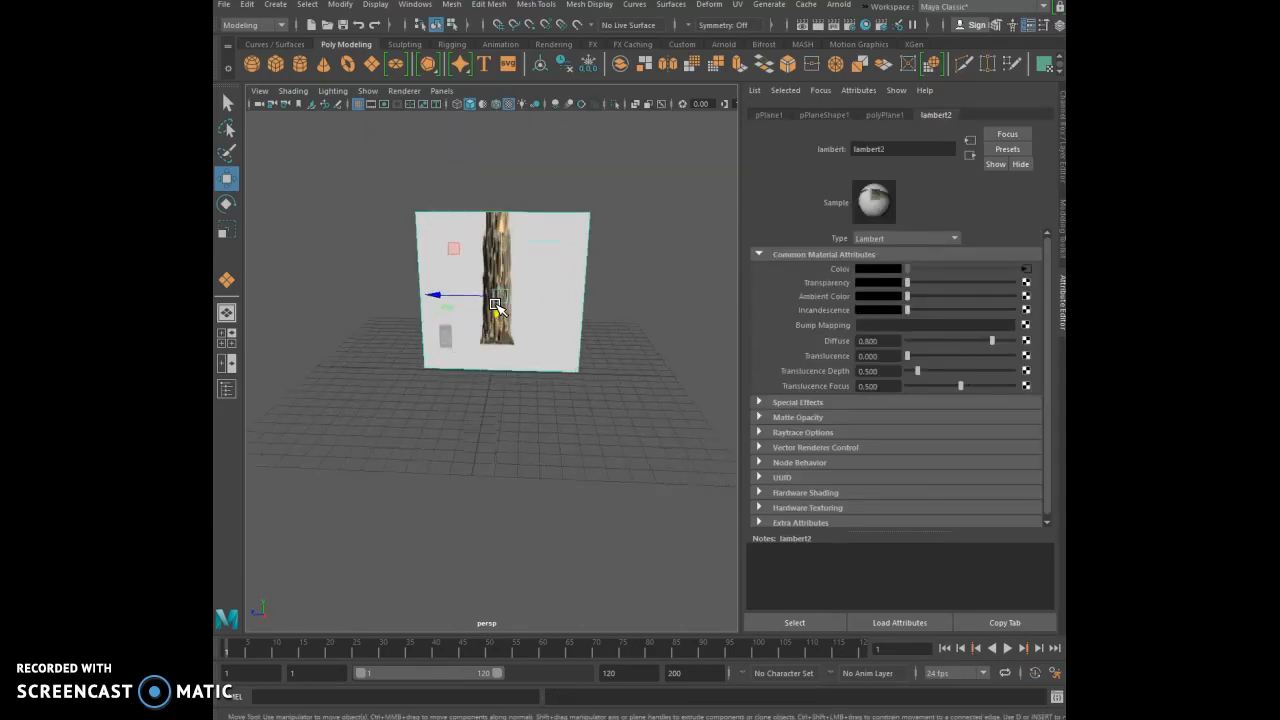
{"action": "middle_click_drag", "start_coordinate": [530, 284], "coordinate": [555, 291], "text": "alt"}
{"action": "mouse_move", "coordinate": [555, 293]}
{"action": "left_mouse_down", "text": "alt"}
{"action": "mouse_move", "coordinate": [523, 294]}
{"action": "mouse_move", "coordinate": [609, 260]}
{"action": "mouse_move", "coordinate": [600, 290]}
{"action": "mouse_move", "coordinate": [543, 286]}
{"action": "left_mouse_up", "text": "alt"}
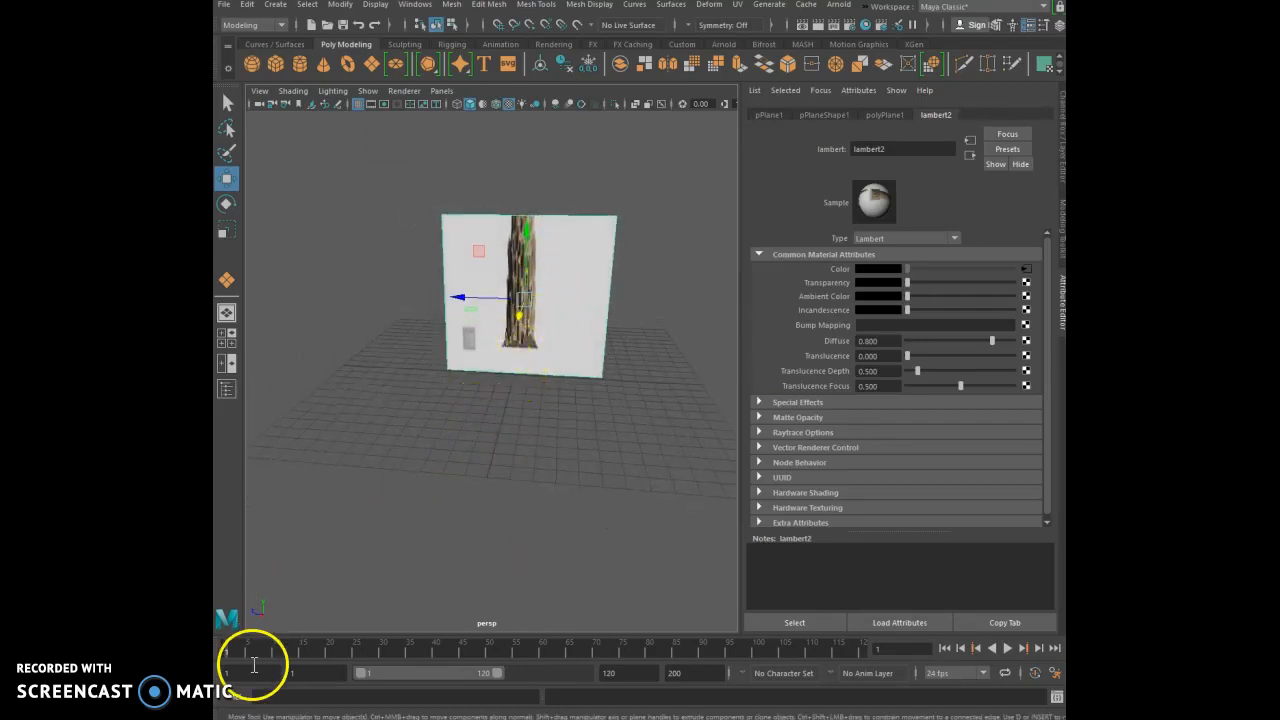
{"action": "left_click_drag", "start_coordinate": [329, 551], "coordinate": [266, 623], "text": "alt"}
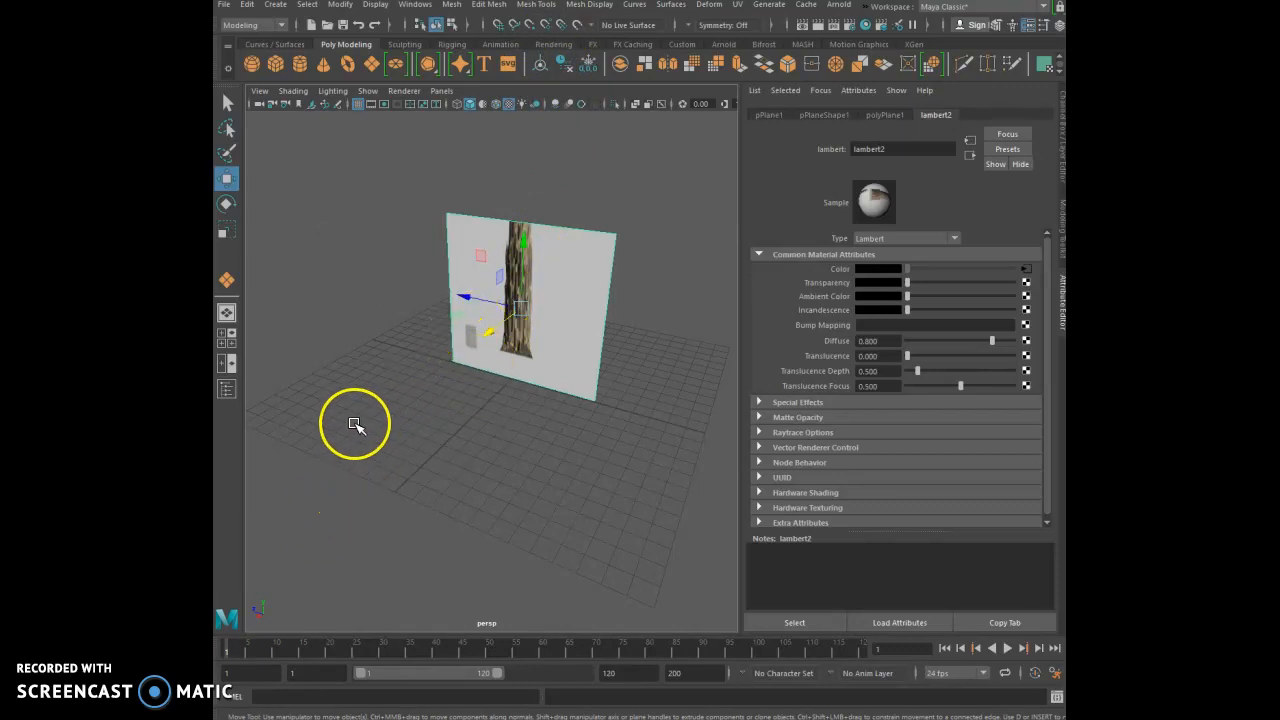
{"action": "left_click_drag", "start_coordinate": [354, 426], "coordinate": [406, 409], "text": "alt"}
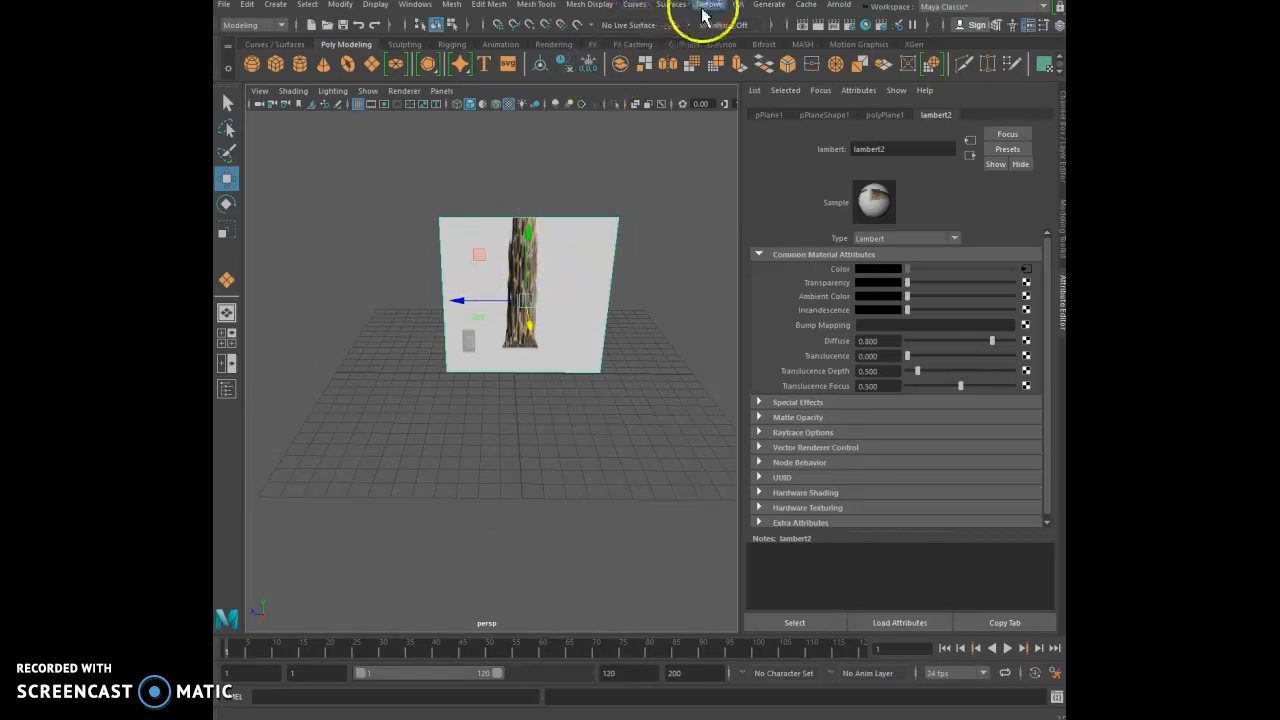
Apply a planar UV mapping to the plane, projected from the X axis and fitted to the bounding box.
{"action": "left_click", "coordinate": [738, 6]}
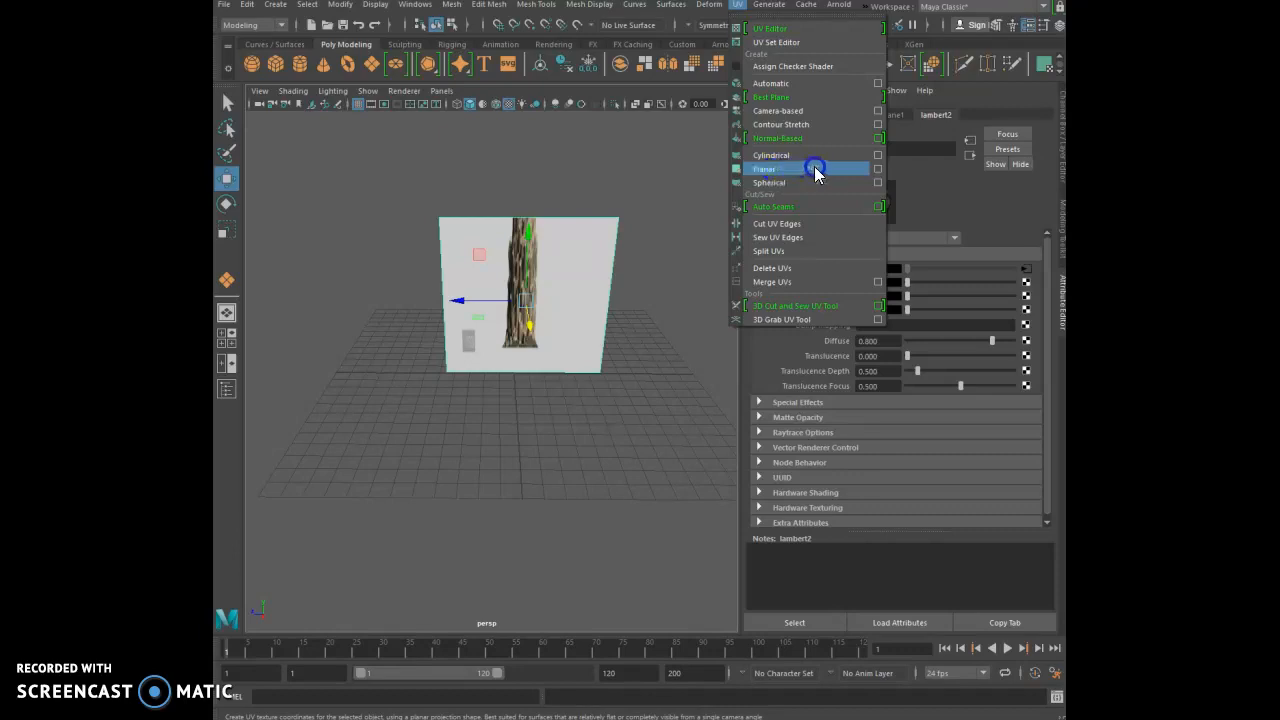
{"action": "left_click", "coordinate": [877, 168]}
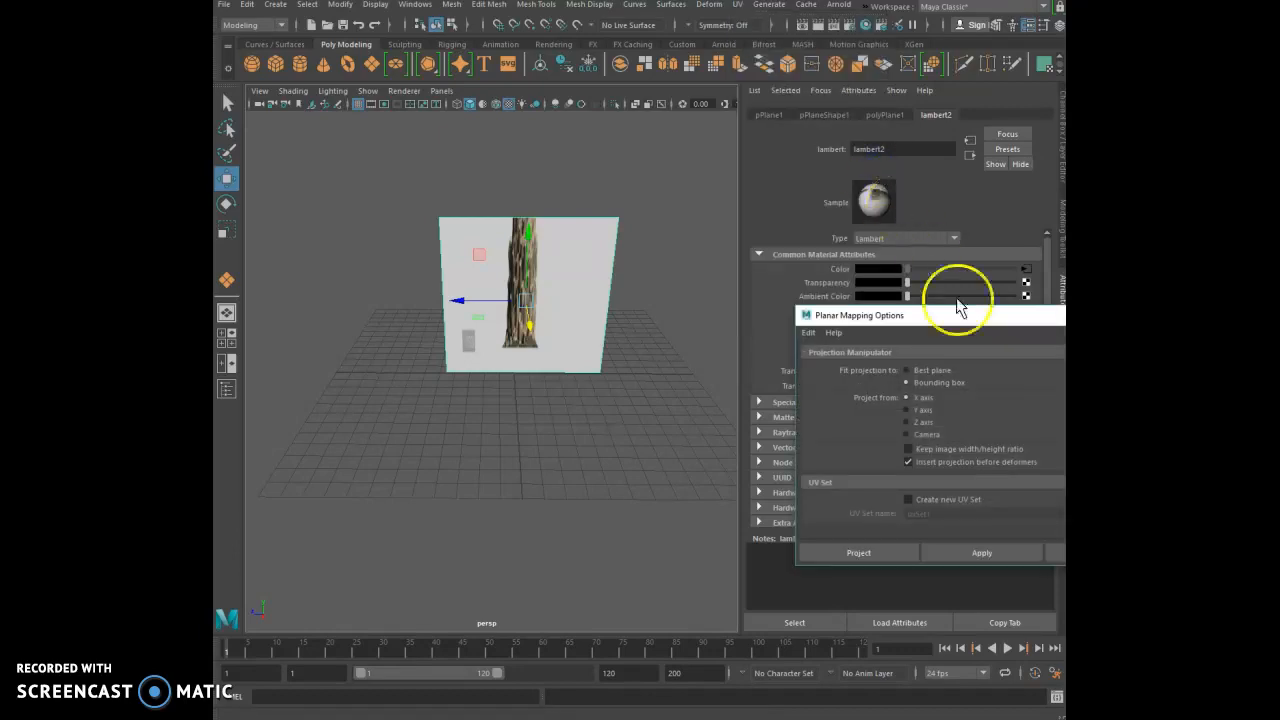
{"action": "left_click_drag", "start_coordinate": [965, 318], "coordinate": [777, 89]}
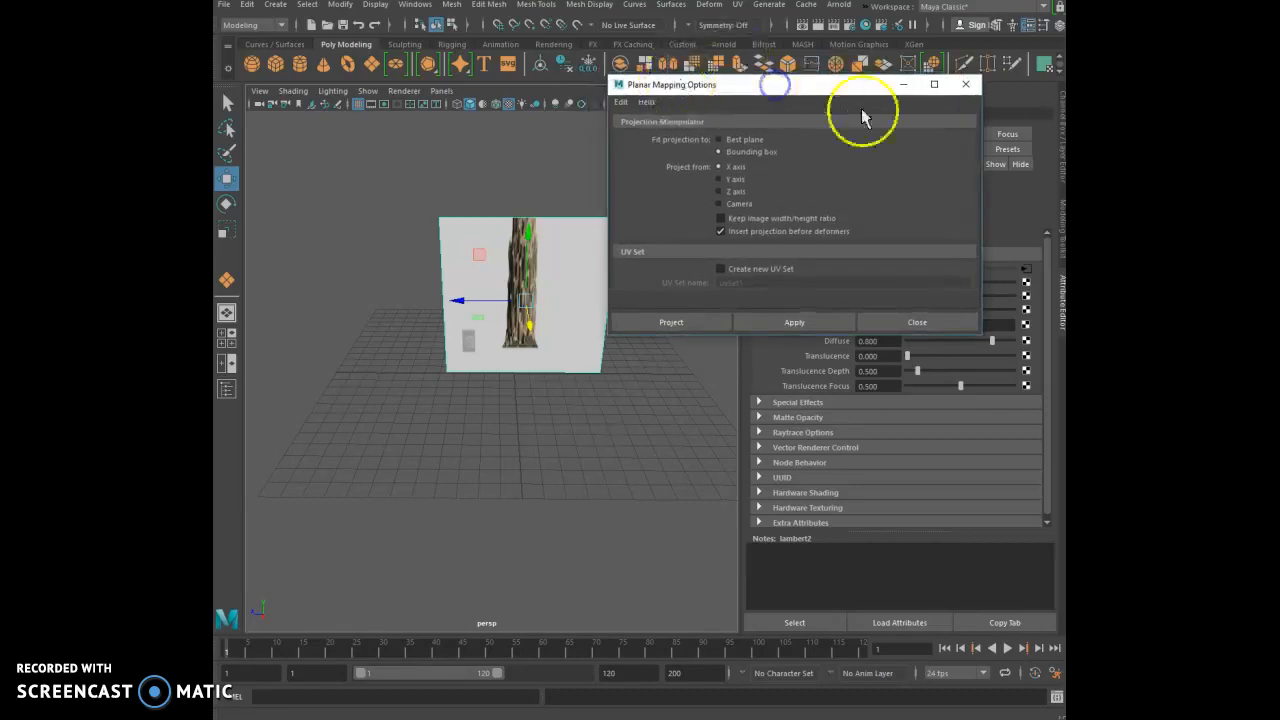
{"action": "left_click", "coordinate": [719, 167]}
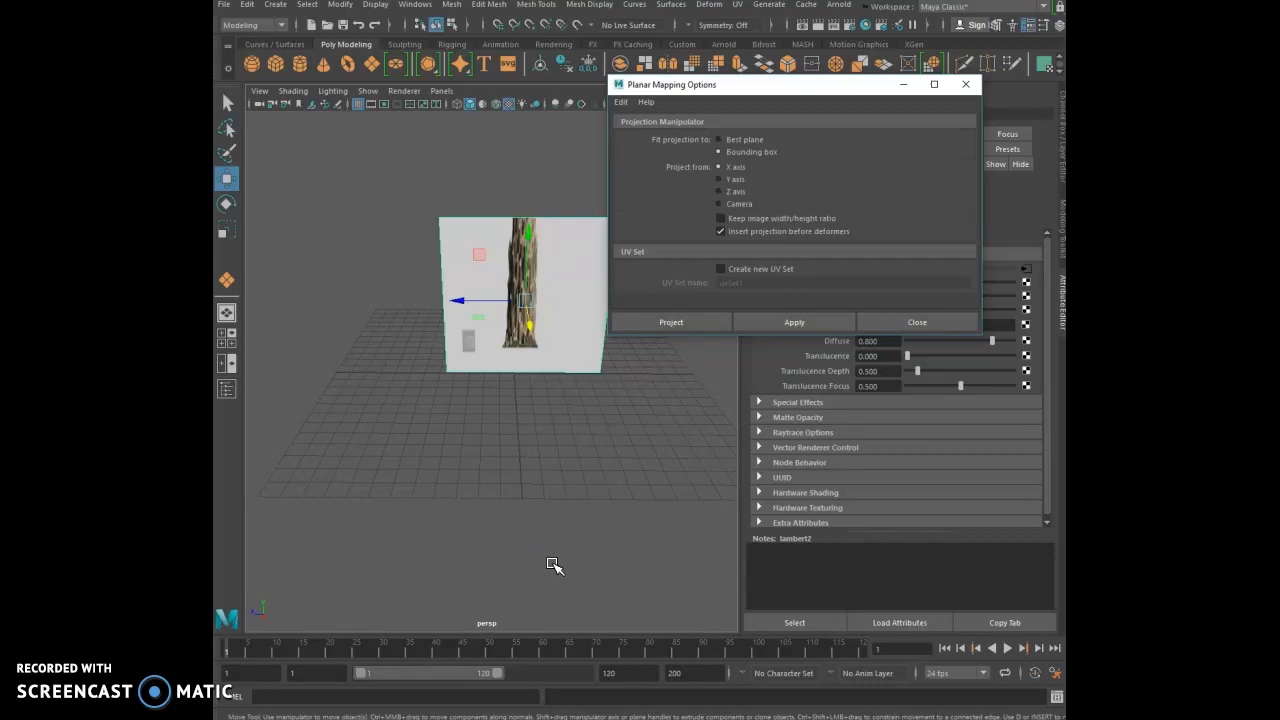
{"action": "left_click", "coordinate": [773, 324]}
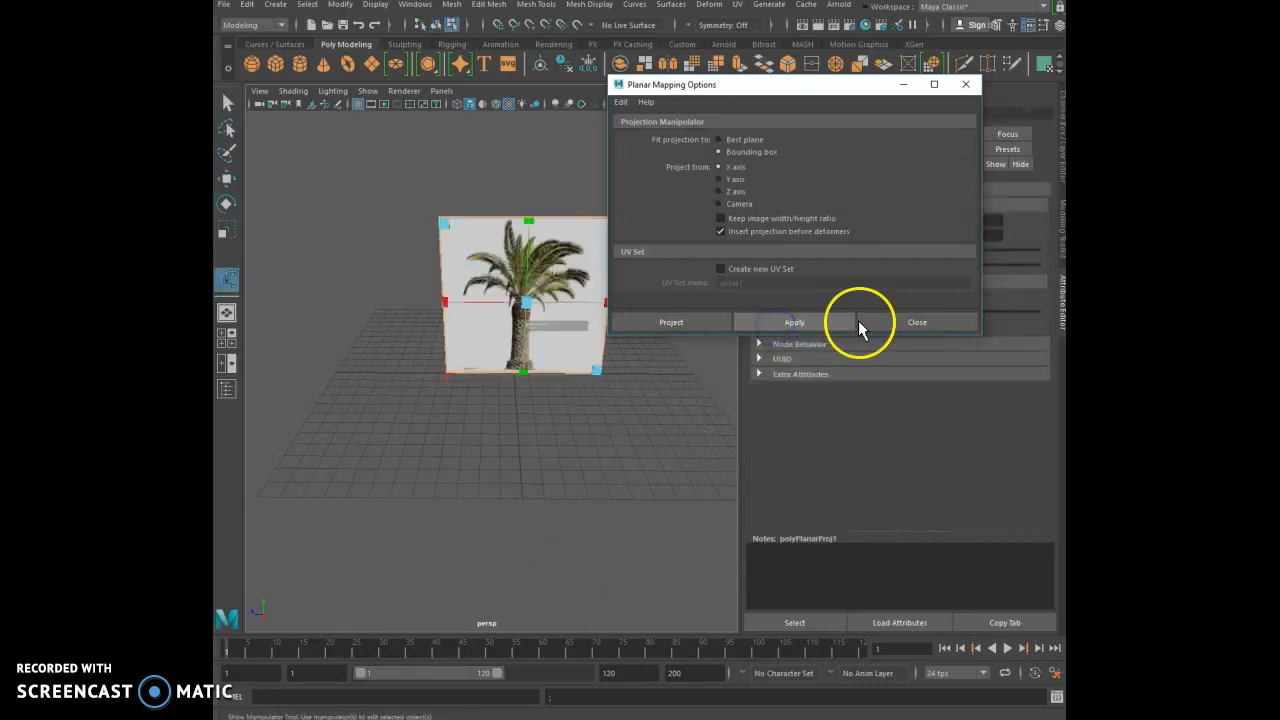
{"action": "left_click", "coordinate": [918, 322]}
Return the plane to object mode and inspect the mapped palm tree image from slightly different angles.
{"action": "left_click_drag", "start_coordinate": [703, 366], "coordinate": [602, 380], "text": "alt"}
{"action": "right_click_drag", "start_coordinate": [580, 260], "coordinate": [647, 248]}
{"action": "mouse_move", "coordinate": [548, 261]}
{"action": "left_mouse_down", "text": "alt"}
{"action": "mouse_move", "coordinate": [642, 242]}
{"action": "mouse_move", "coordinate": [547, 256]}
{"action": "left_mouse_up", "text": "alt"}
{"action": "right_click_drag", "start_coordinate": [536, 261], "coordinate": [591, 246]}
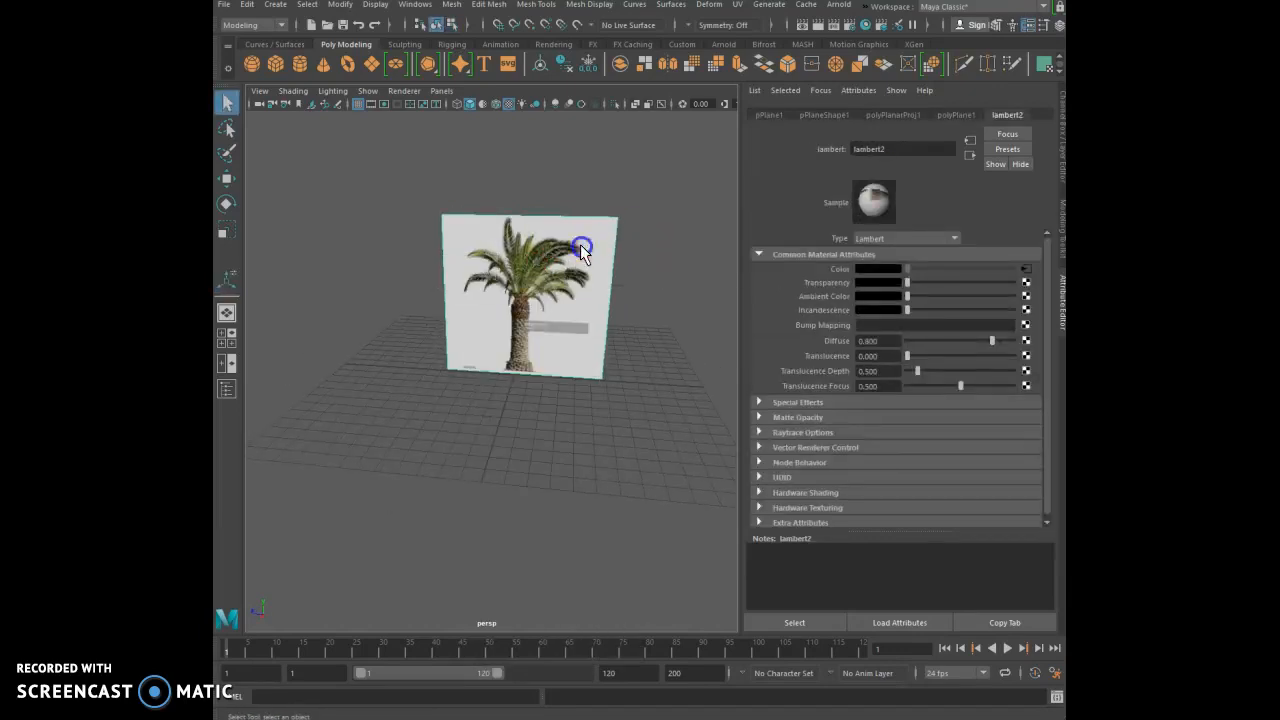
{"action": "left_click_drag", "start_coordinate": [503, 237], "coordinate": [522, 271], "text": "alt"}
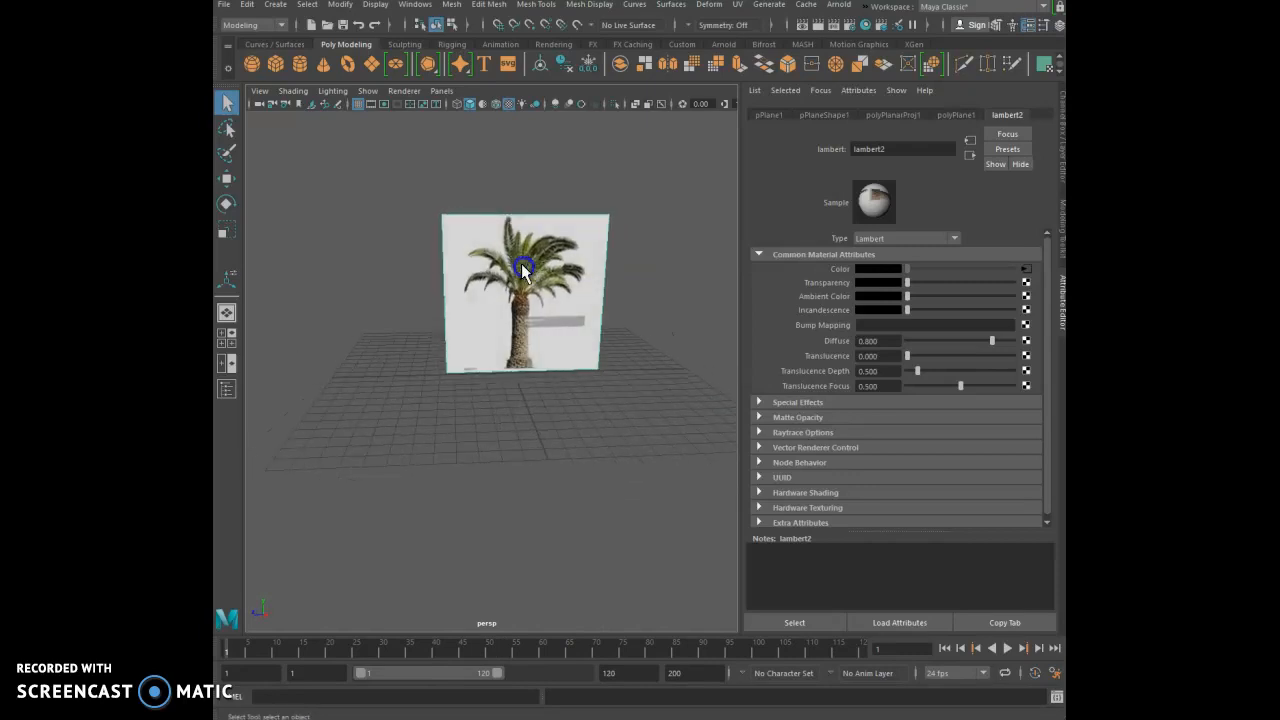
Create a display layer from the selected plane and name it Vstudio.
{"action": "left_click", "coordinate": [1062, 132]}
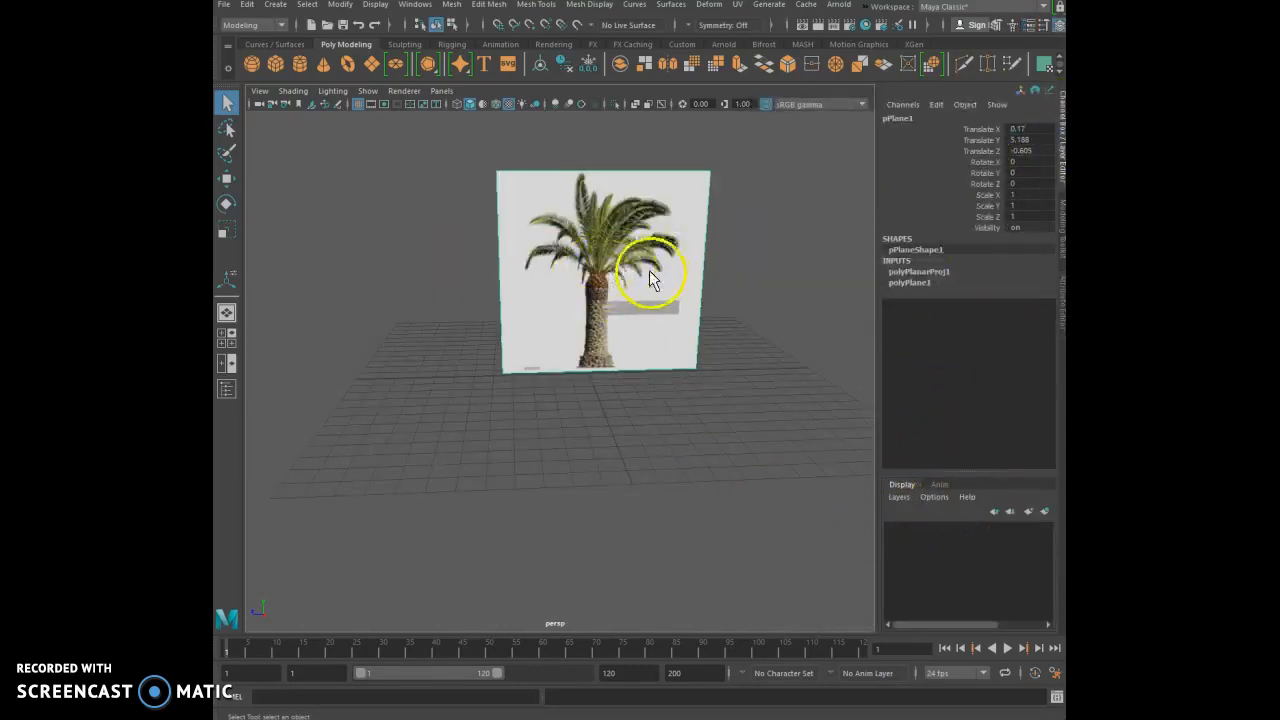
{"action": "left_click", "coordinate": [1044, 511]}
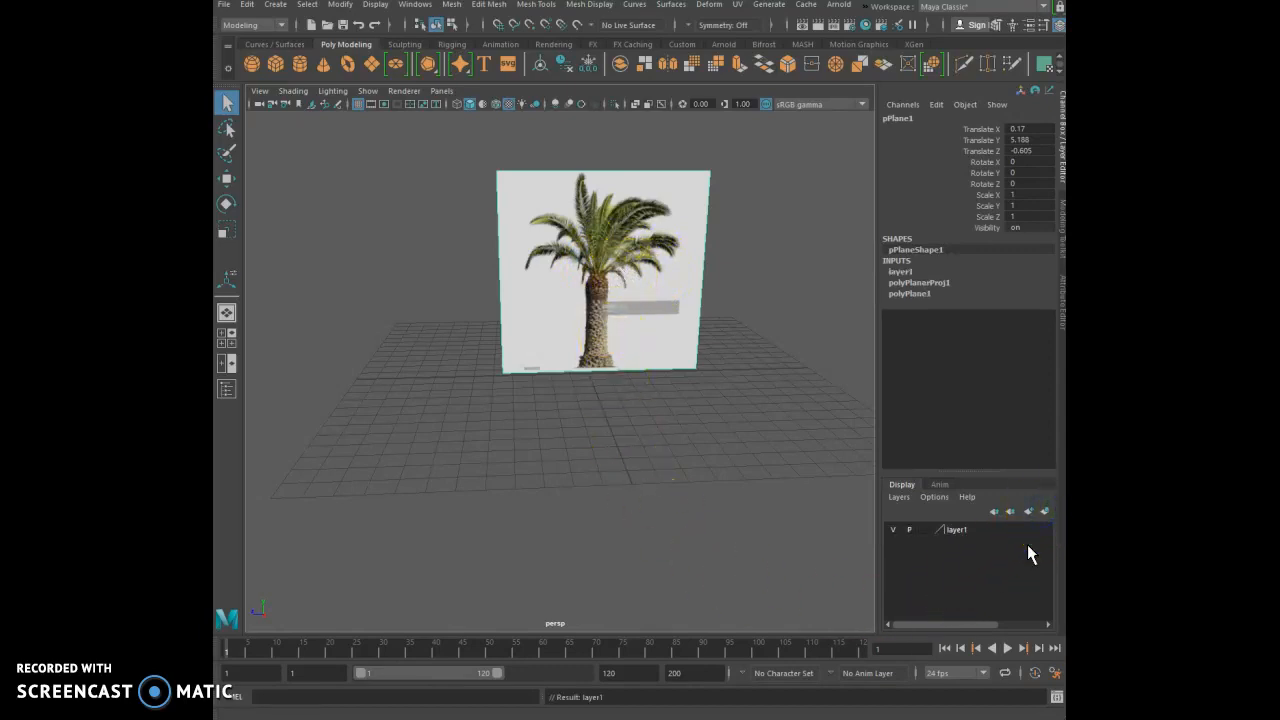
{"action": "double_click", "coordinate": [965, 529]}
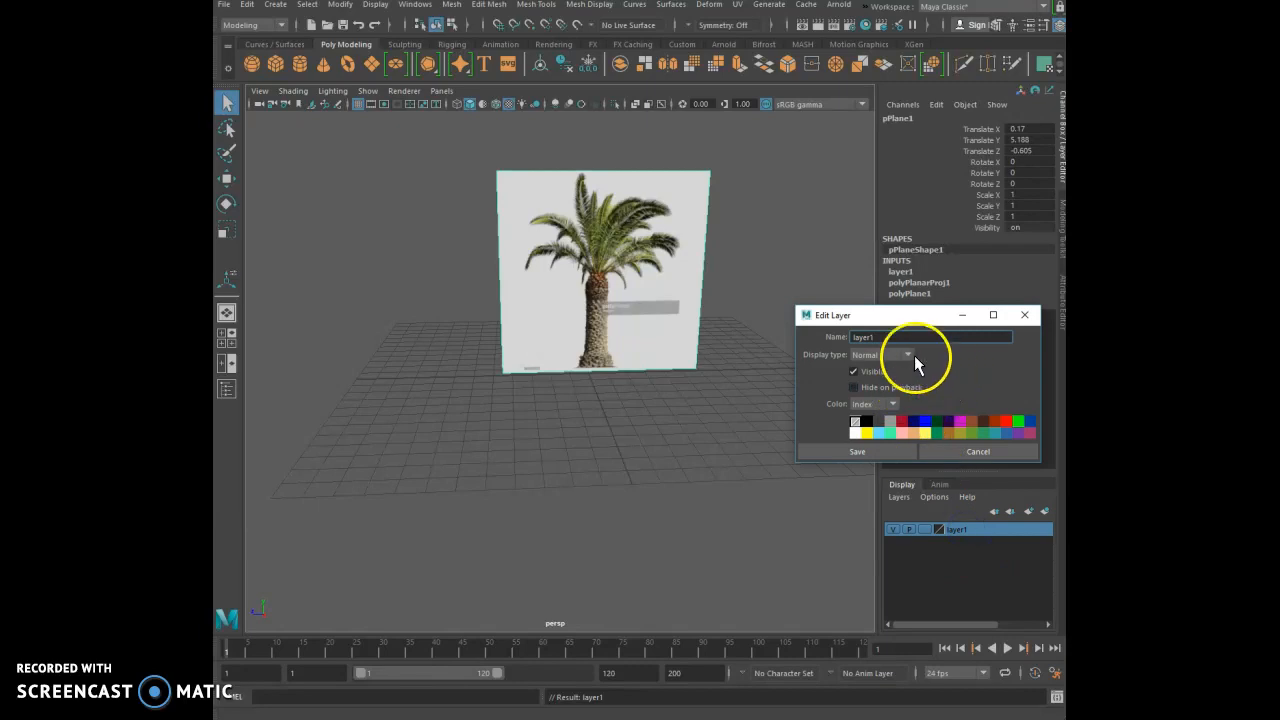
{"action": "double_click", "coordinate": [878, 336]}
{"action": "type", "text": "vstudio"}
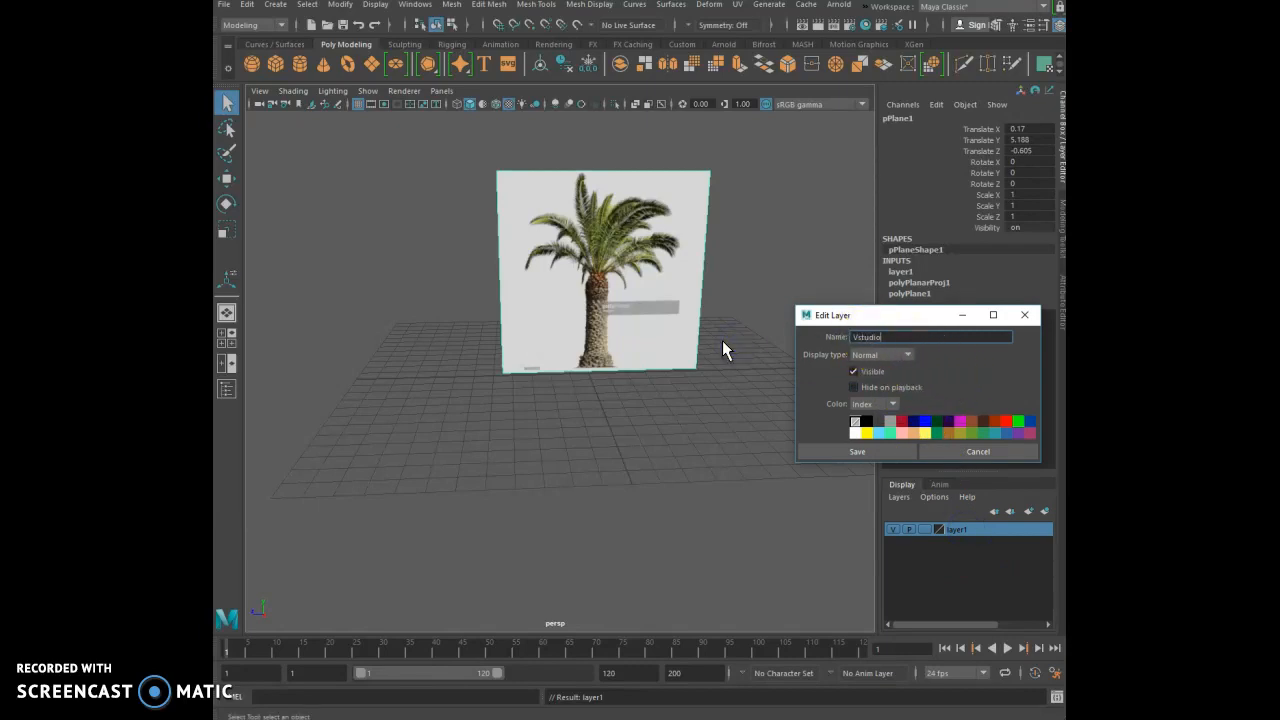
{"action": "left_click", "coordinate": [843, 451]}
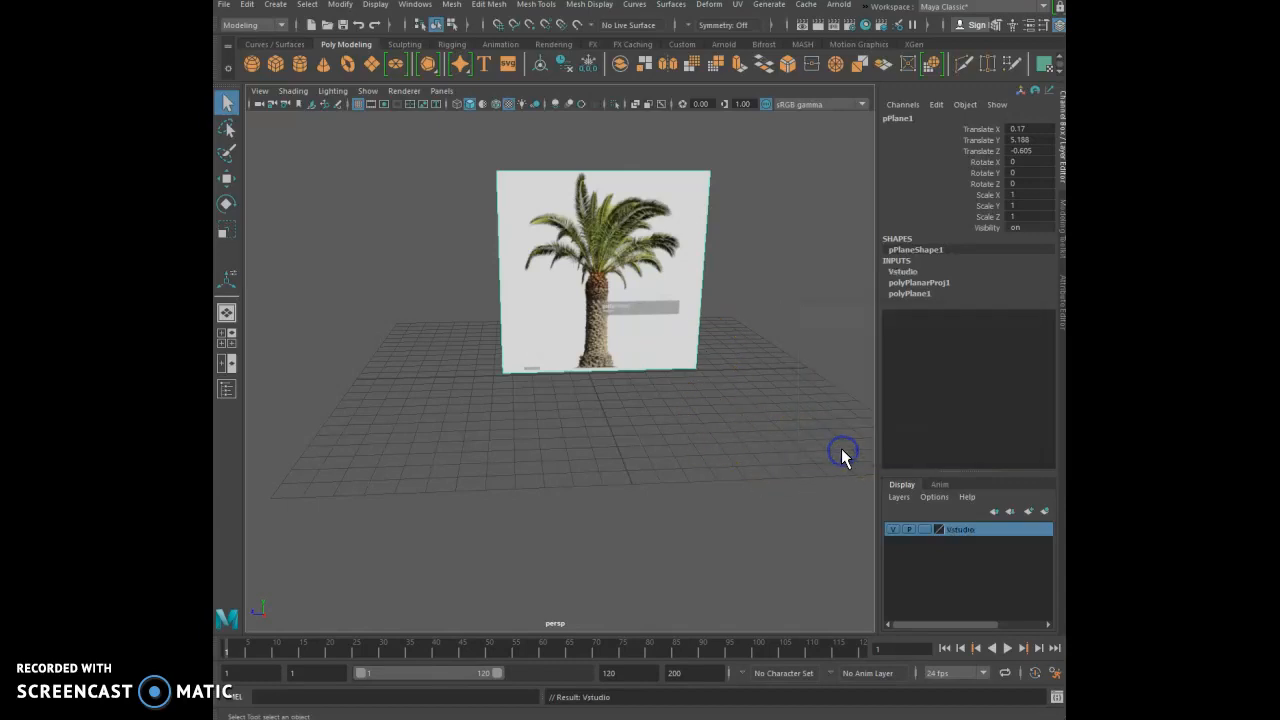
Set the Vstudio layer's display type to Reference and test selecting the plane from the front and back.
{"action": "left_click", "coordinate": [925, 529]}
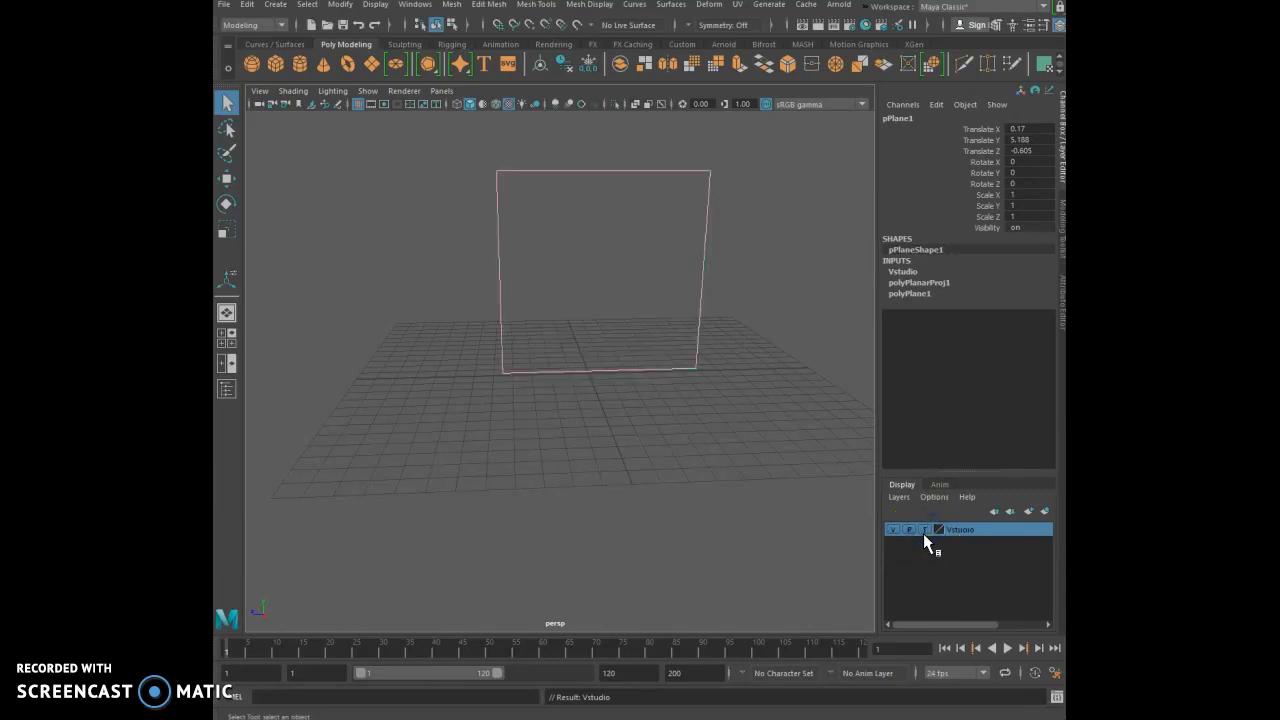
{"action": "left_click", "coordinate": [925, 529]}
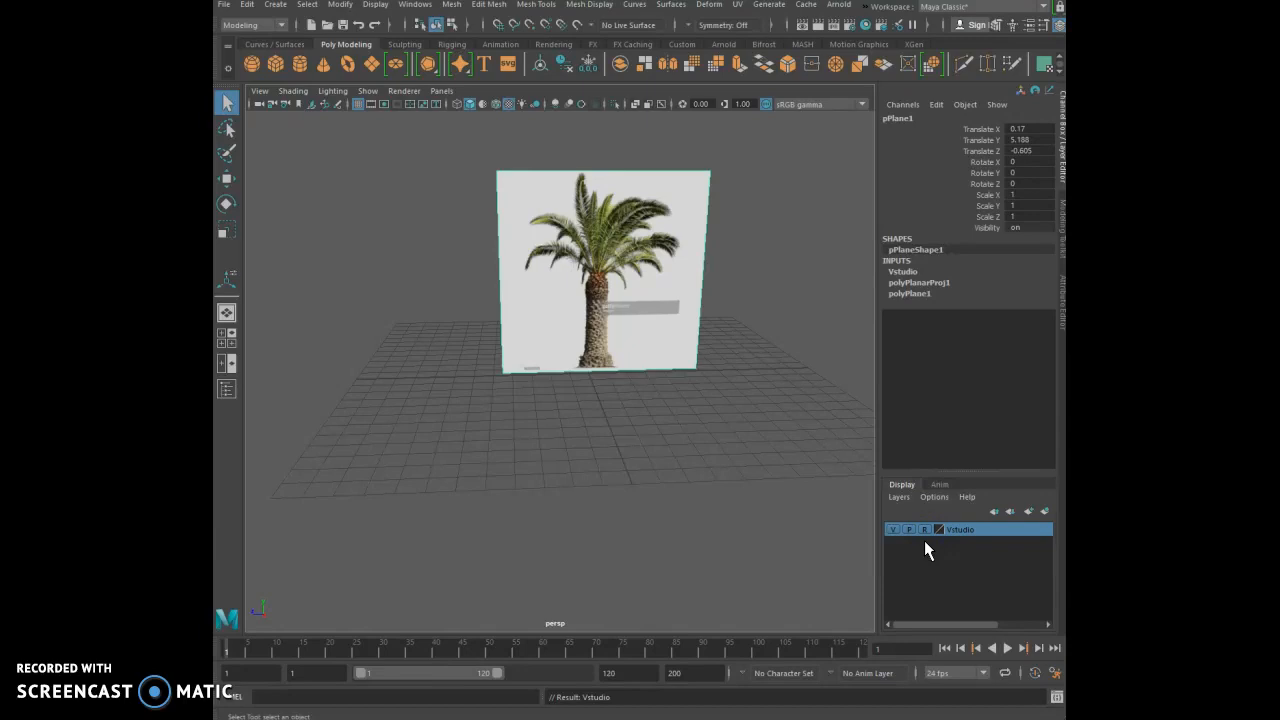
{"action": "left_click", "coordinate": [702, 446]}
{"action": "left_click_drag", "start_coordinate": [729, 332], "coordinate": [450, 316], "text": "alt"}
{"action": "left_click", "coordinate": [611, 280]}
{"action": "left_click_drag", "start_coordinate": [479, 268], "coordinate": [477, 280], "text": "alt"}
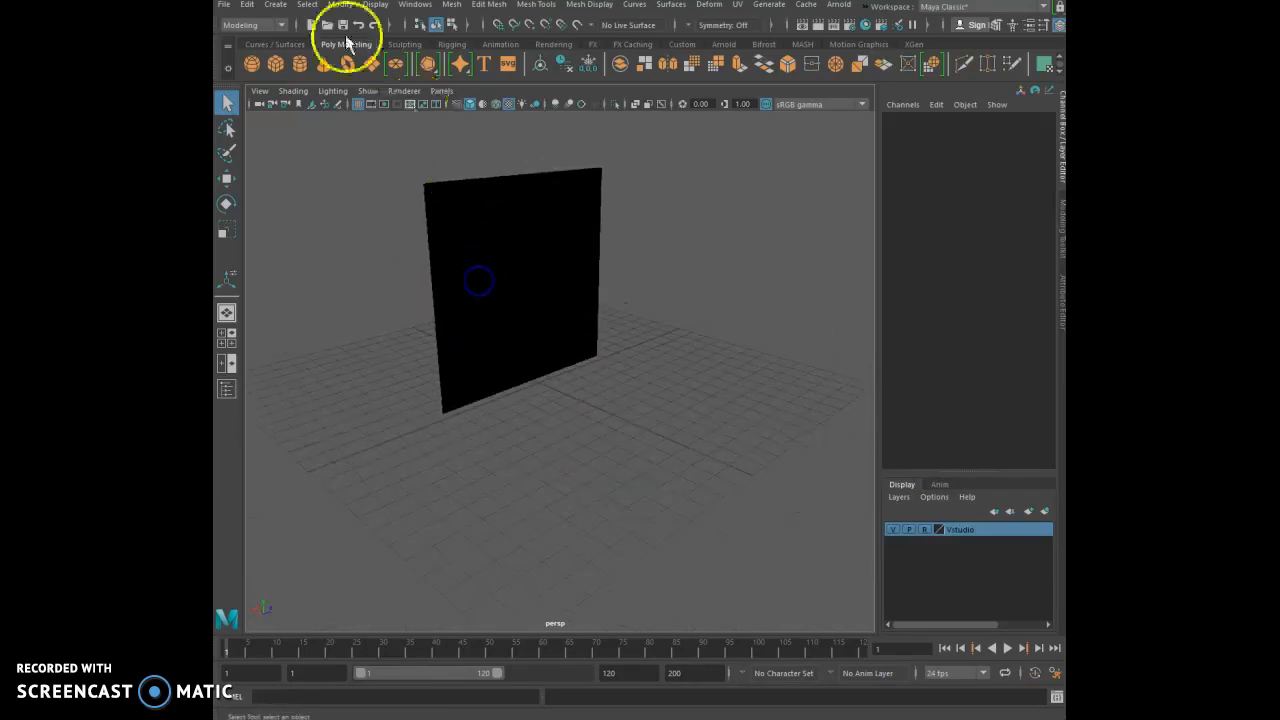
Turn on Two Sided Lighting in the perspective view and check the plane's front and the lighting options.
{"action": "left_click", "coordinate": [330, 91]}
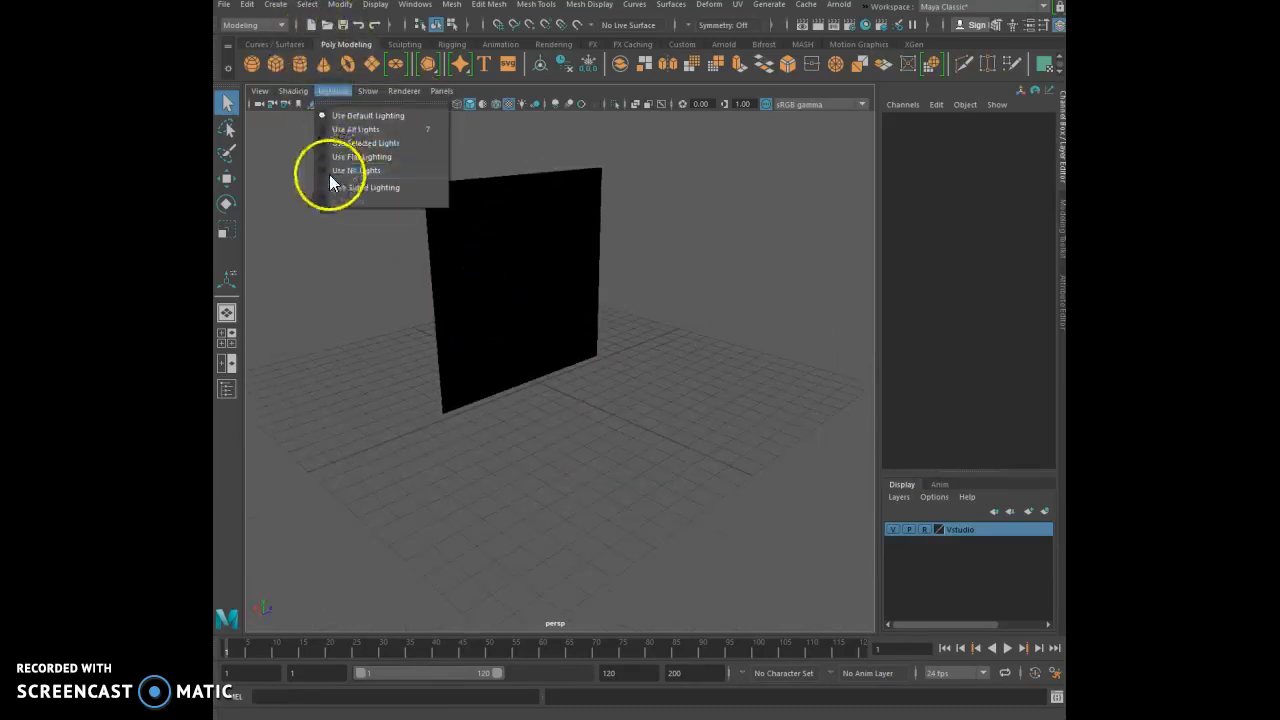
{"action": "left_click", "coordinate": [325, 187]}
{"action": "mouse_move", "coordinate": [348, 207]}
{"action": "left_mouse_down", "text": "alt"}
{"action": "mouse_move", "coordinate": [426, 218]}
{"action": "mouse_move", "coordinate": [531, 203]}
{"action": "mouse_move", "coordinate": [274, 191]}
{"action": "mouse_move", "coordinate": [571, 200]}
{"action": "mouse_move", "coordinate": [549, 194]}
{"action": "mouse_move", "coordinate": [560, 193]}
{"action": "left_mouse_up", "text": "alt"}
{"action": "left_click", "coordinate": [302, 92]}
{"action": "left_click", "coordinate": [327, 179]}
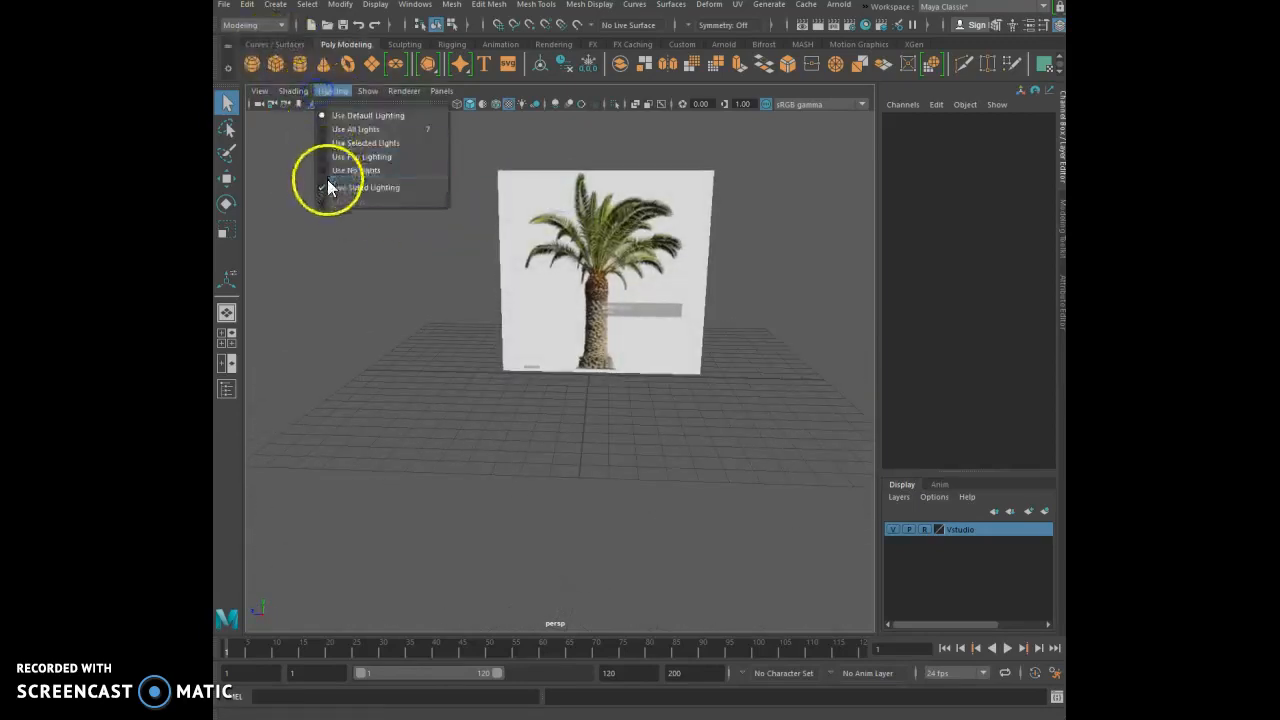
Frame the whole palm tree plane close up in the perspective view.
{"action": "scroll", "coordinate": [641, 391], "scroll_direction": "up", "scroll_amount": 7}
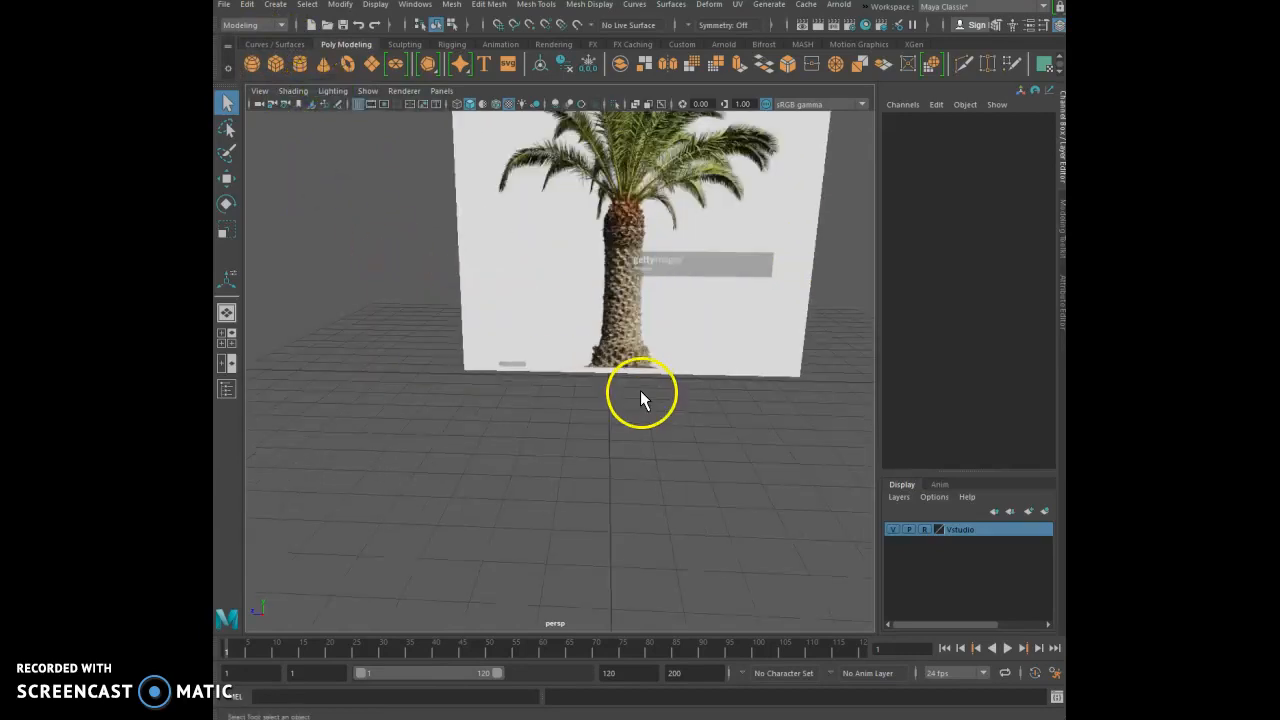
{"action": "scroll", "coordinate": [687, 277], "scroll_direction": "up", "scroll_amount": 2}
{"action": "scroll", "coordinate": [687, 277], "scroll_direction": "down", "scroll_amount": 5}
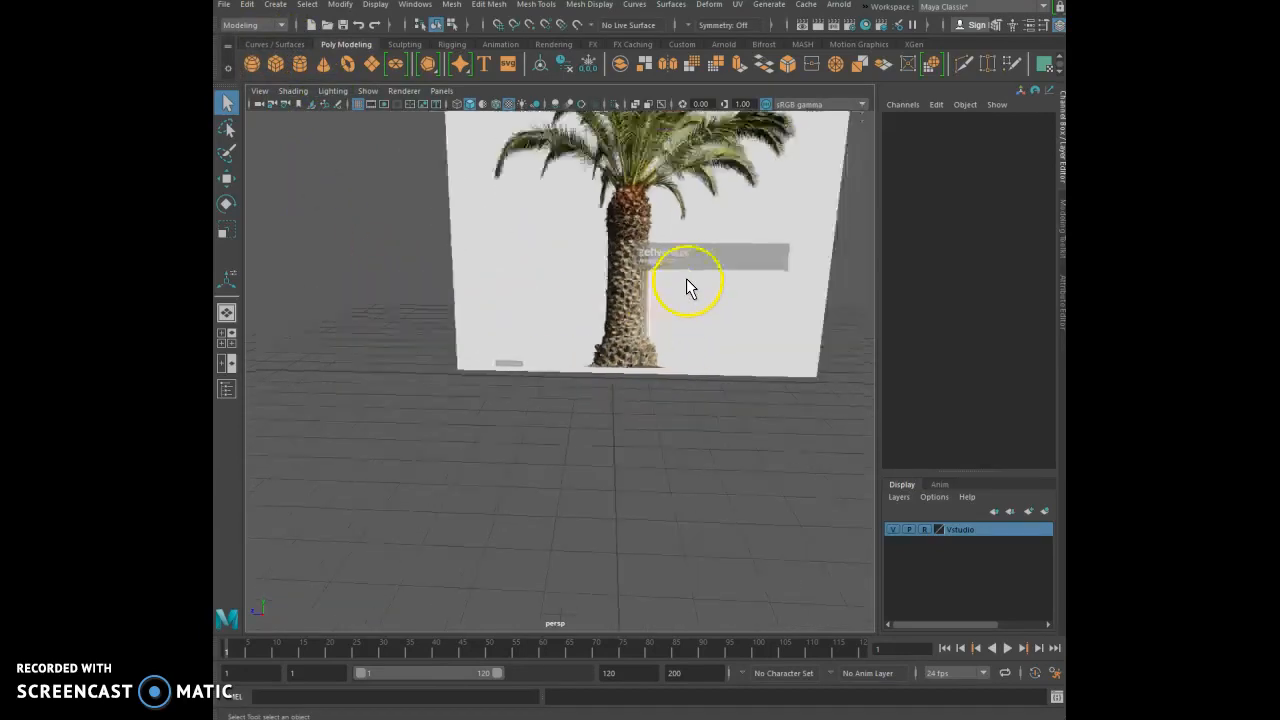
{"action": "middle_click_drag", "start_coordinate": [691, 214], "coordinate": [647, 352], "text": "alt"}
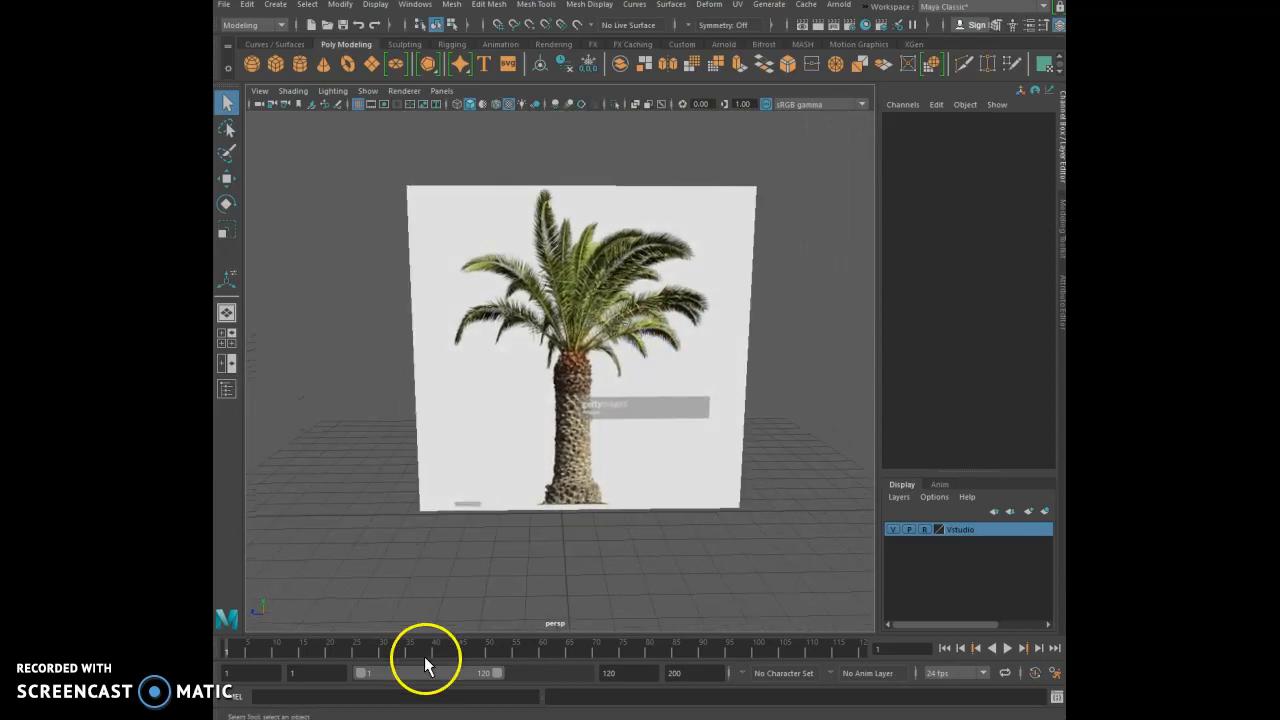